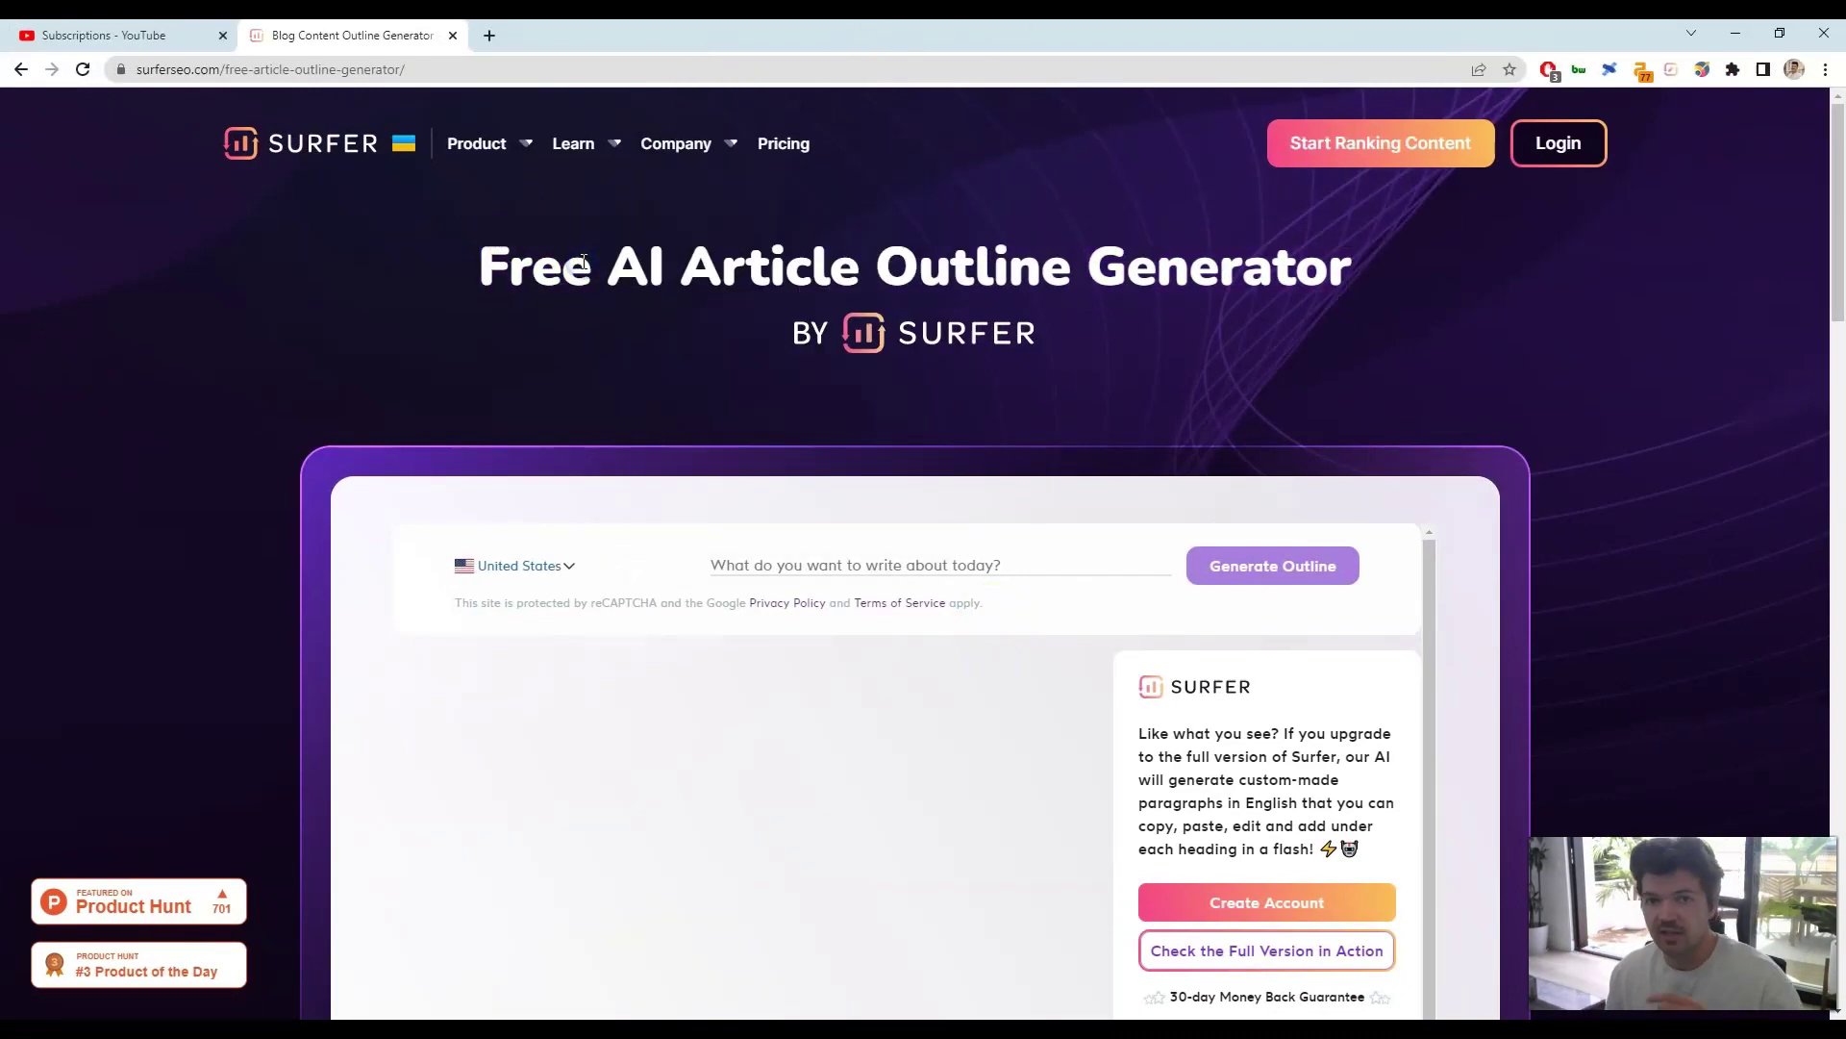
# Enter 'how to get a raise' as the topic and generate its US article outline
pyautogui.click(896, 558)
pyautogui.click(874, 567)
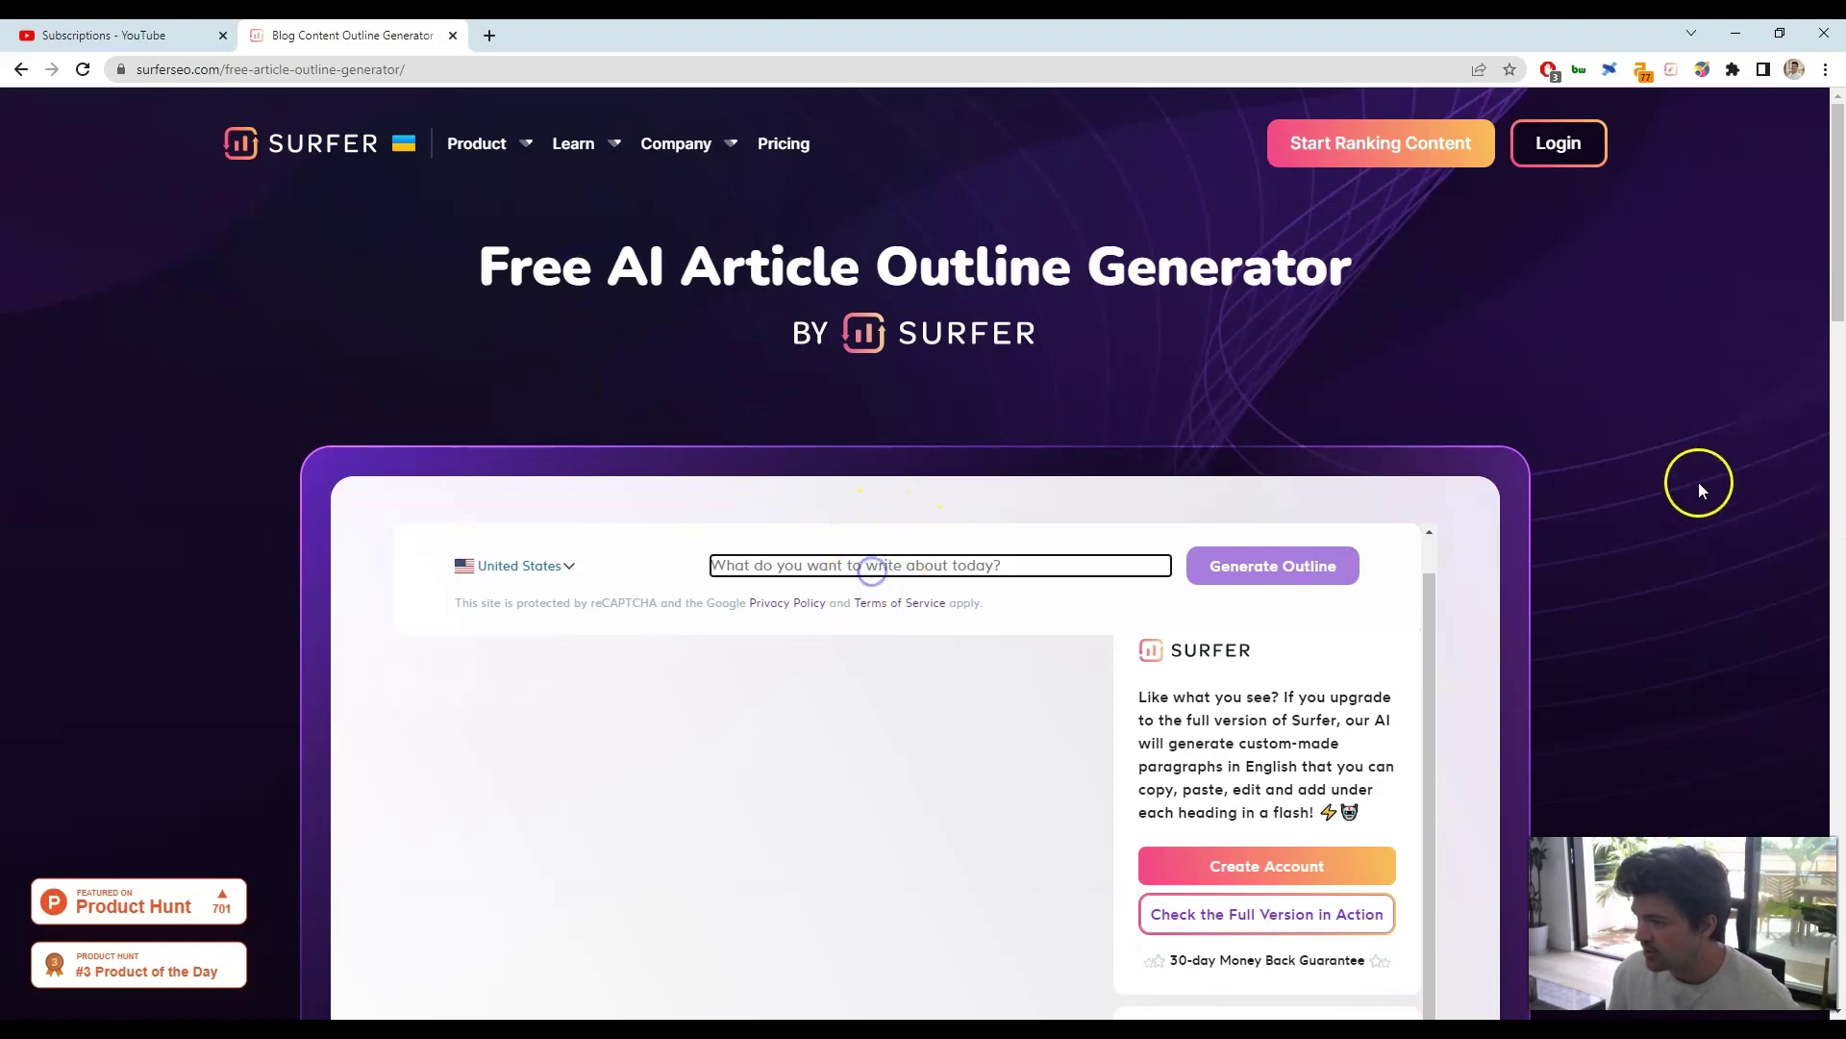
pyautogui.scroll(-2, 1693, 482)
pyautogui.write('how to get a raise')
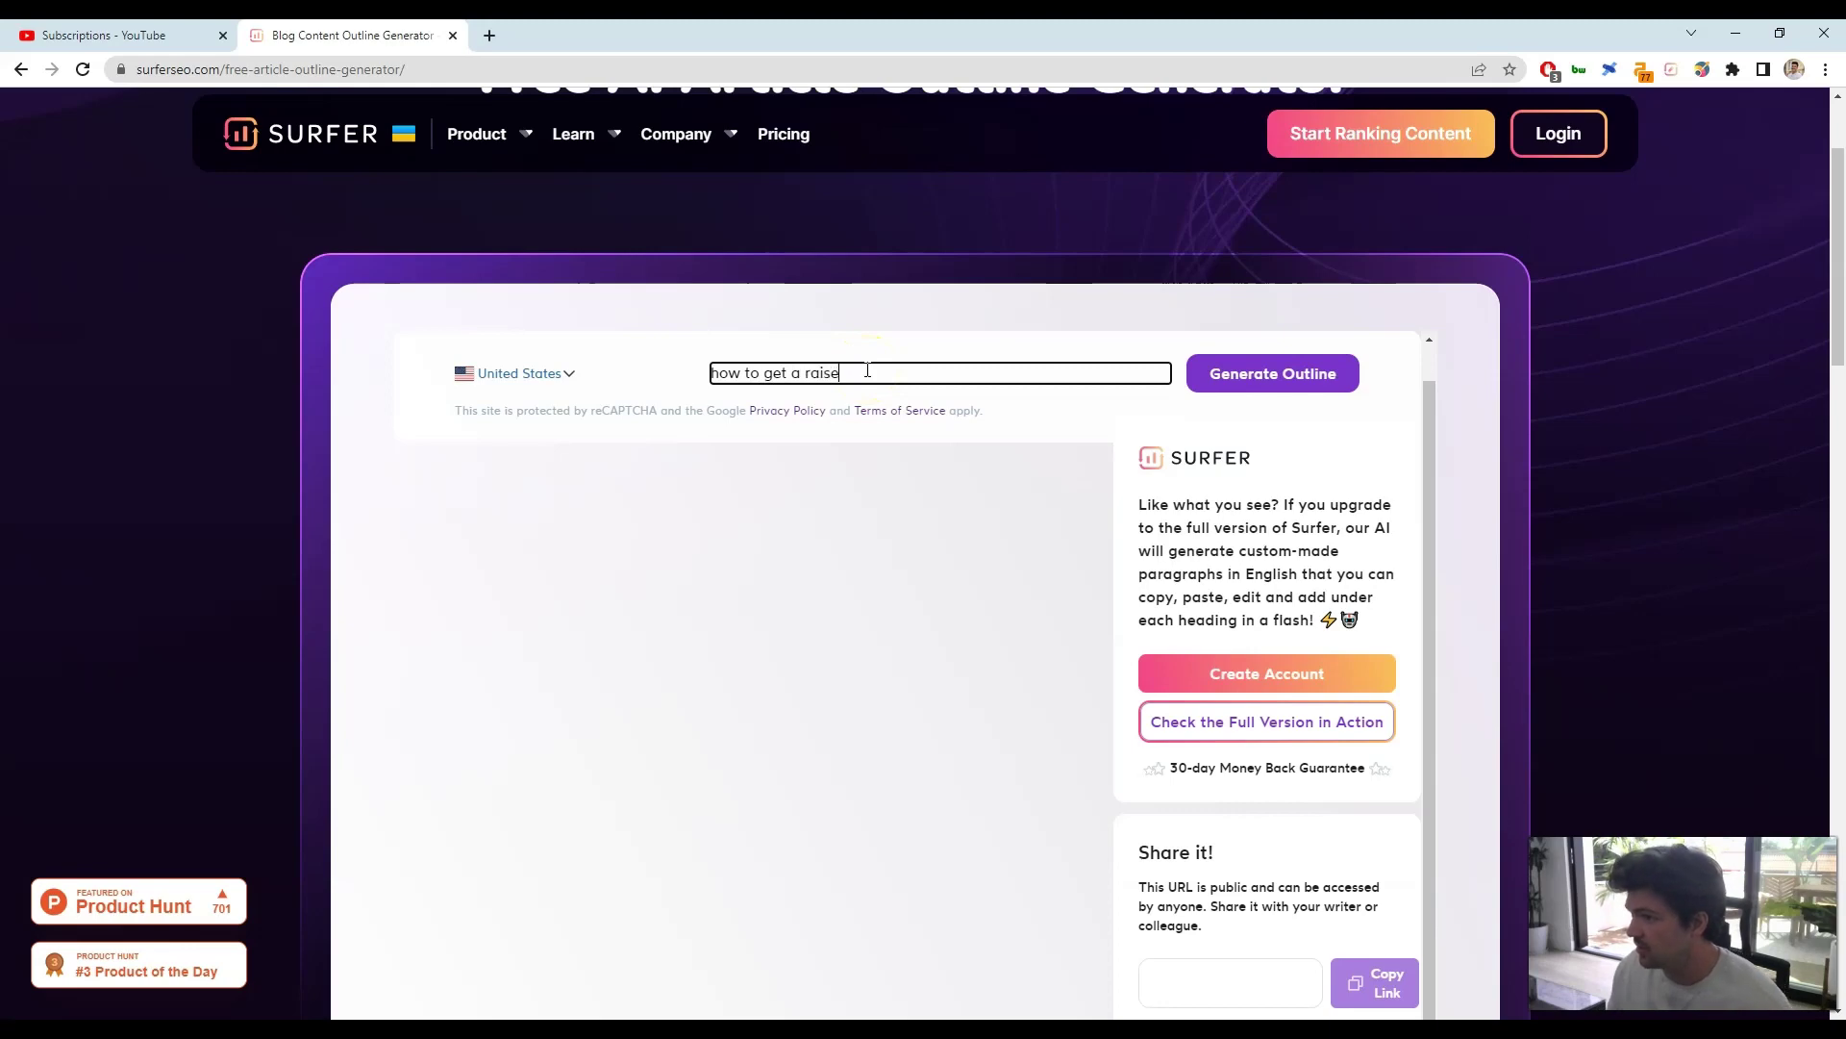
pyautogui.click(1226, 387)
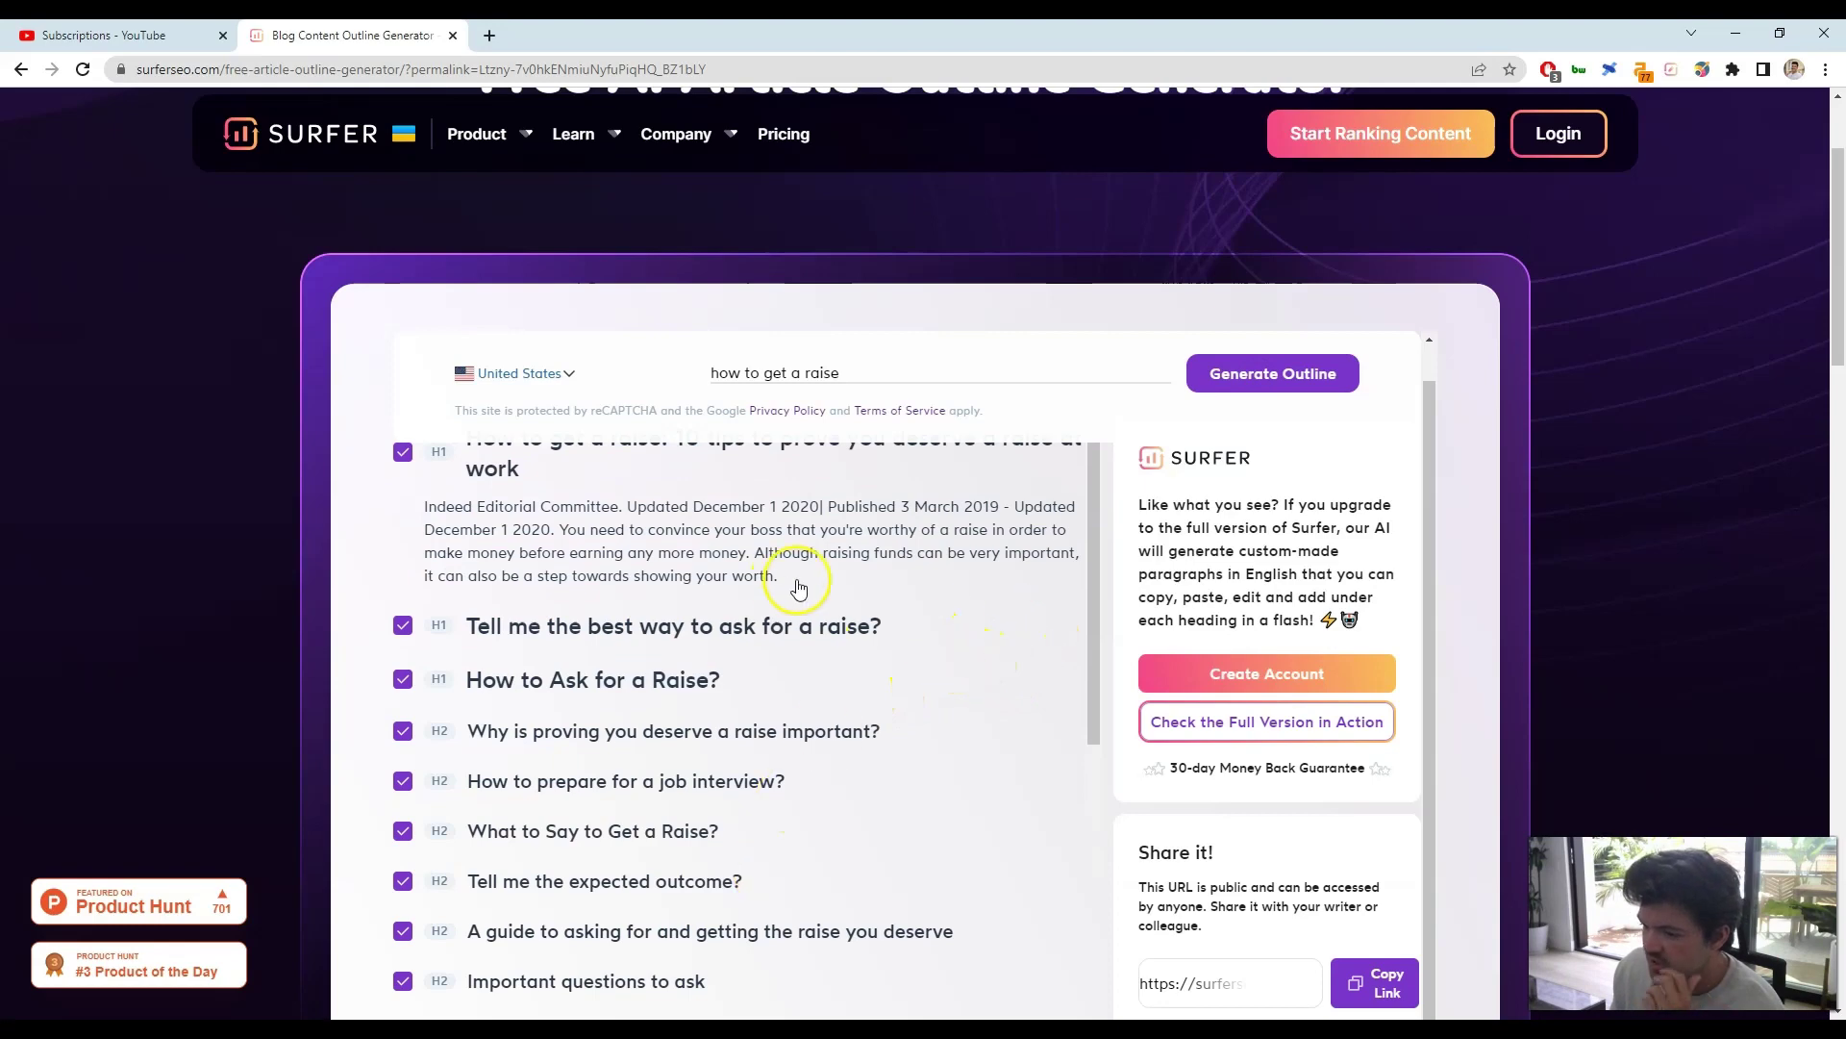
pyautogui.scroll(1, 796, 613)
pyautogui.scroll(-1, 1762, 555)
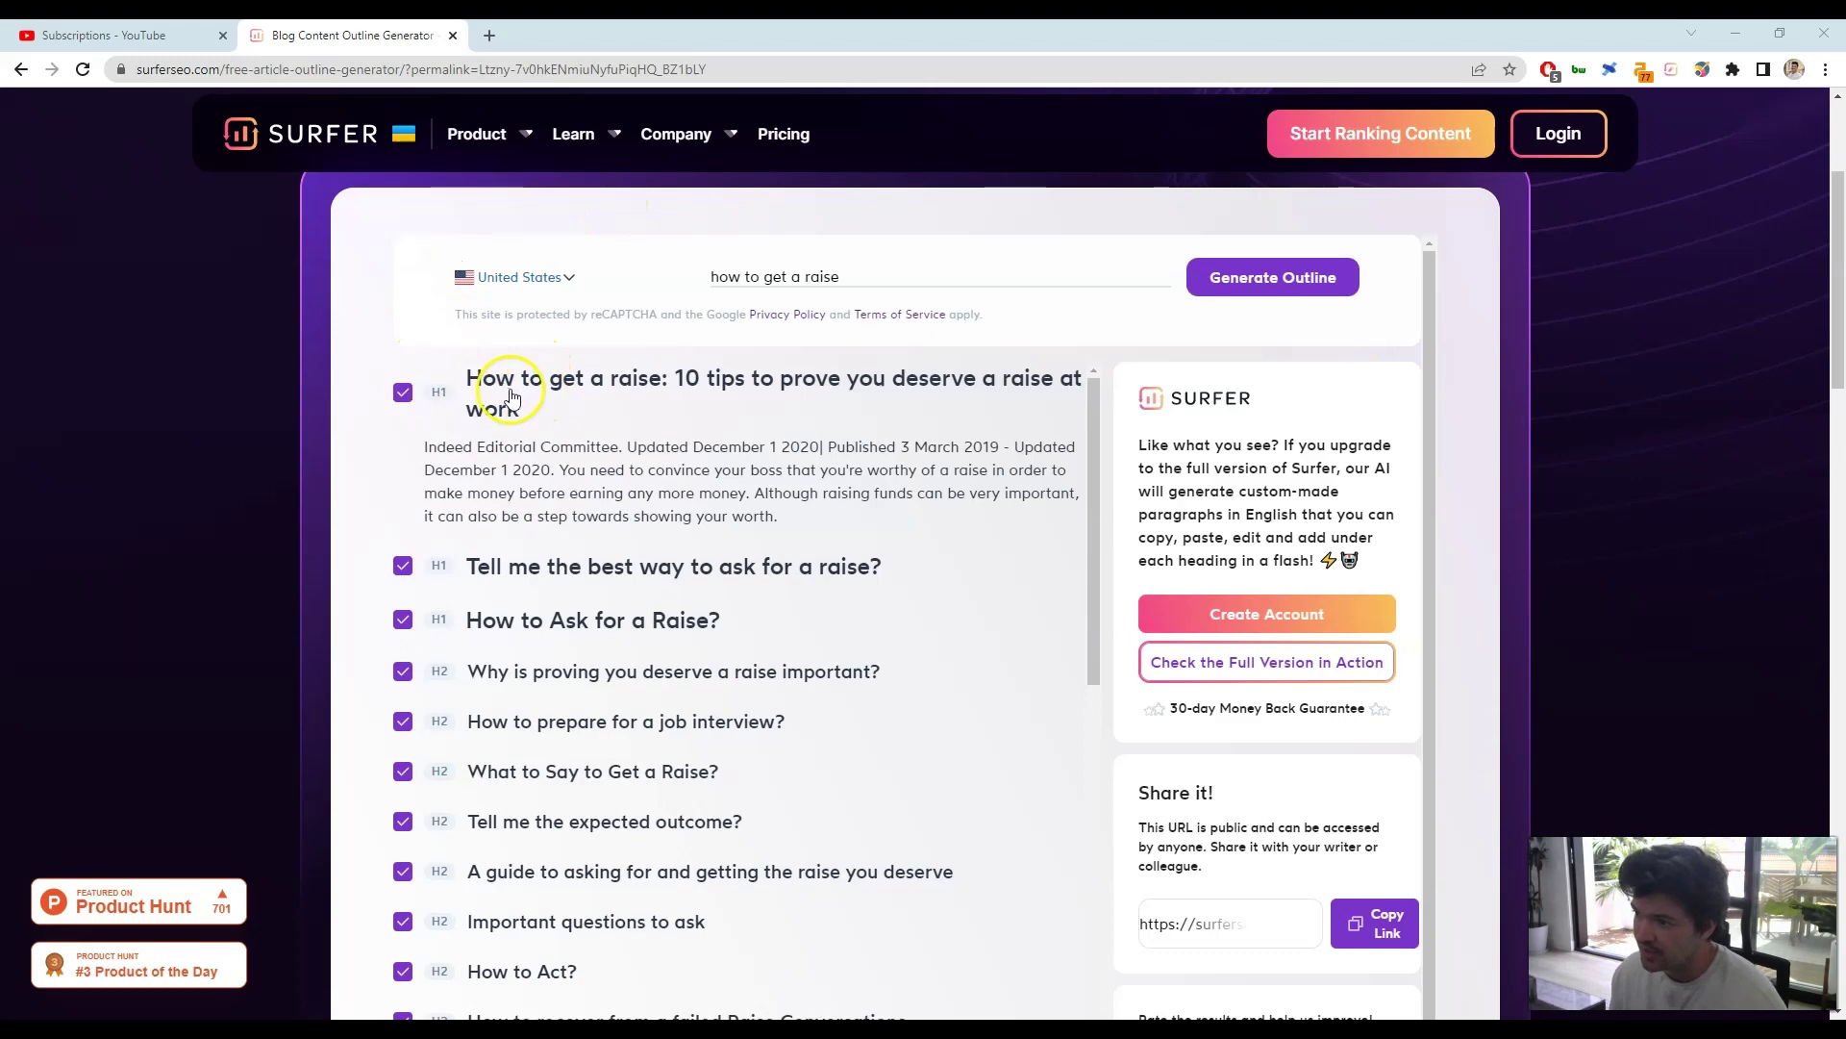
pyautogui.scroll(-3, 486, 638)
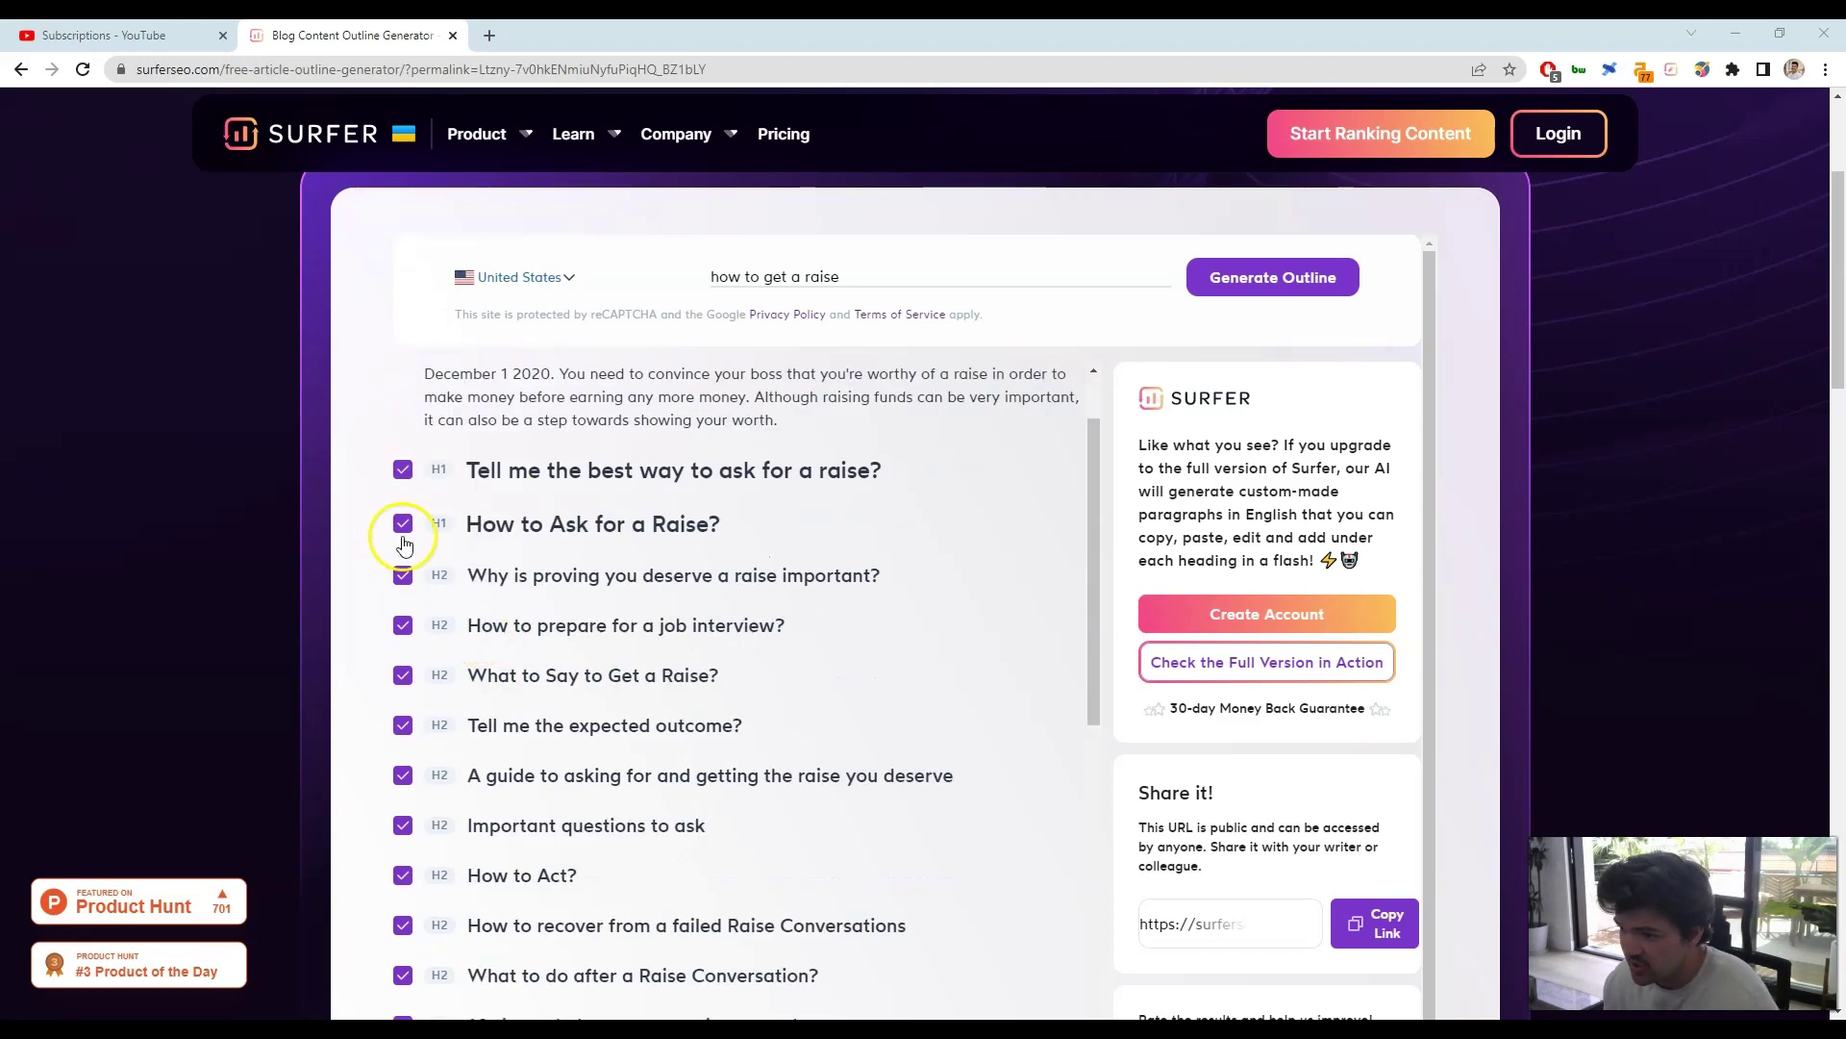
pyautogui.scroll(-1, 481, 836)
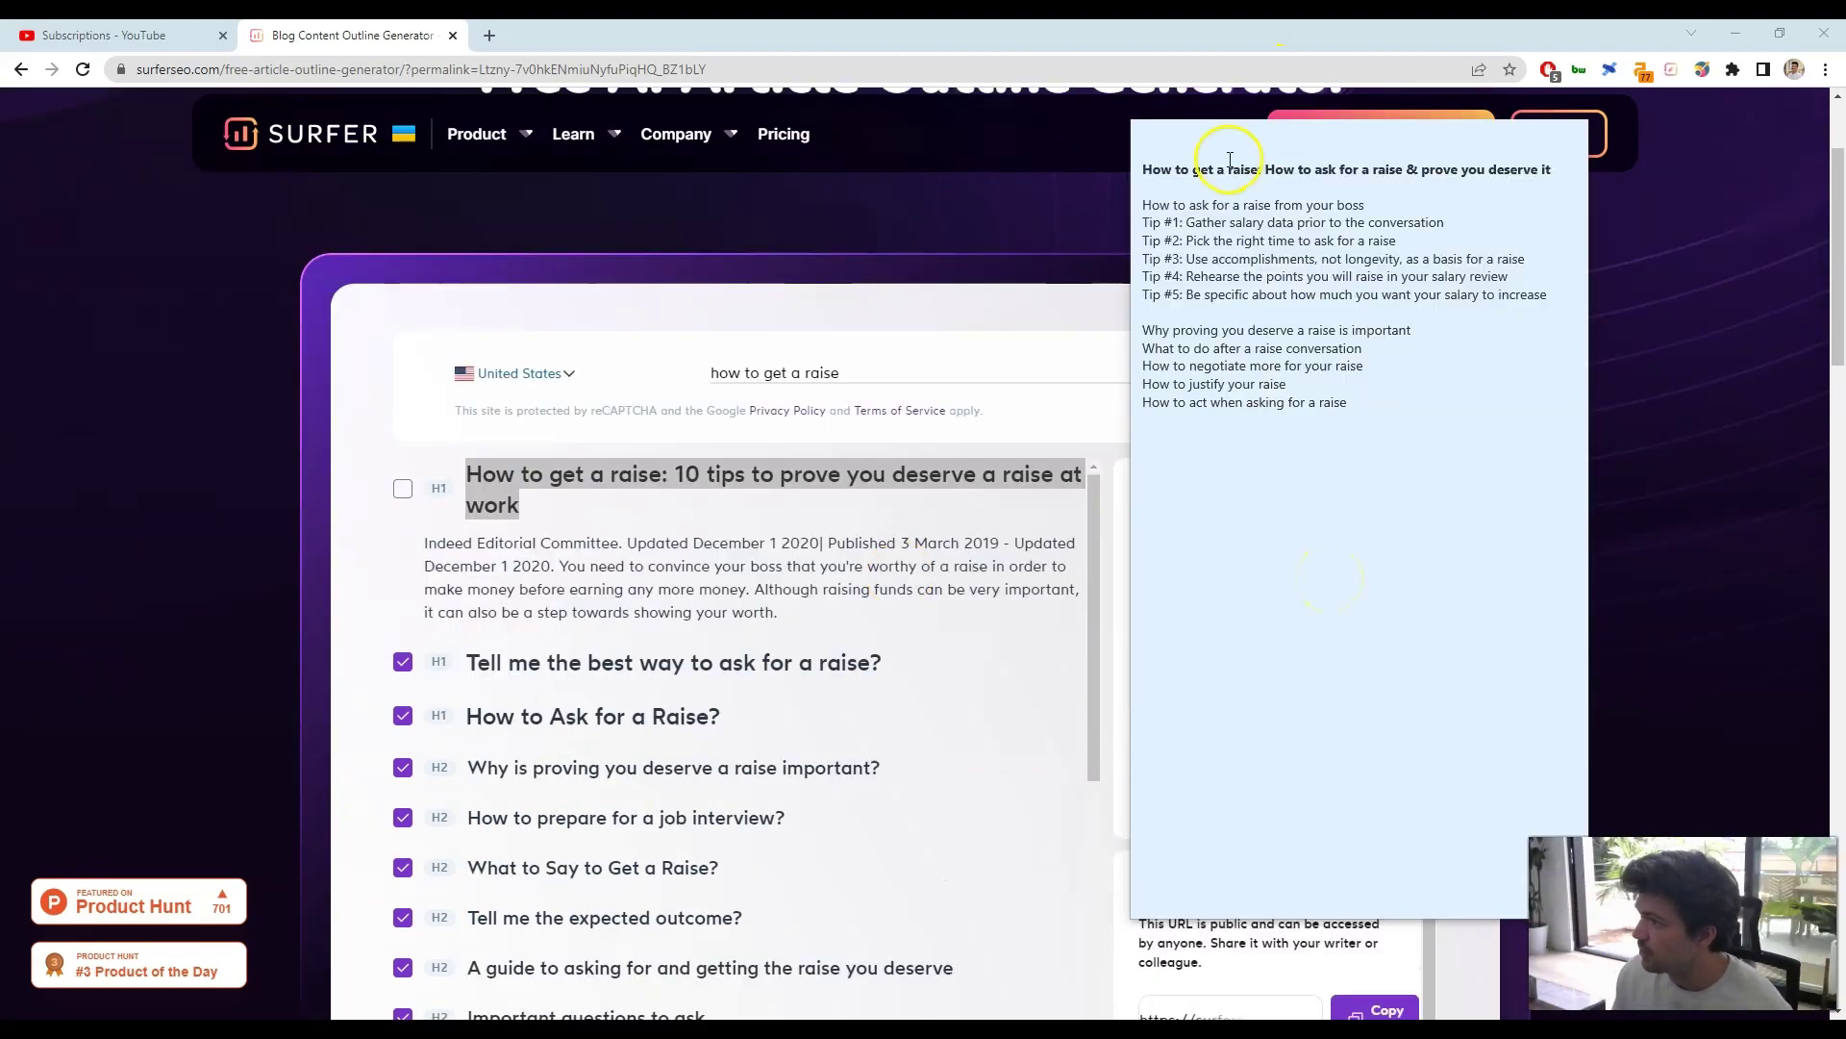
# Highlight the sticky note's title, the How to ask through Tip #5 lines, and the last five headings
pyautogui.tripleClick(1229, 160)
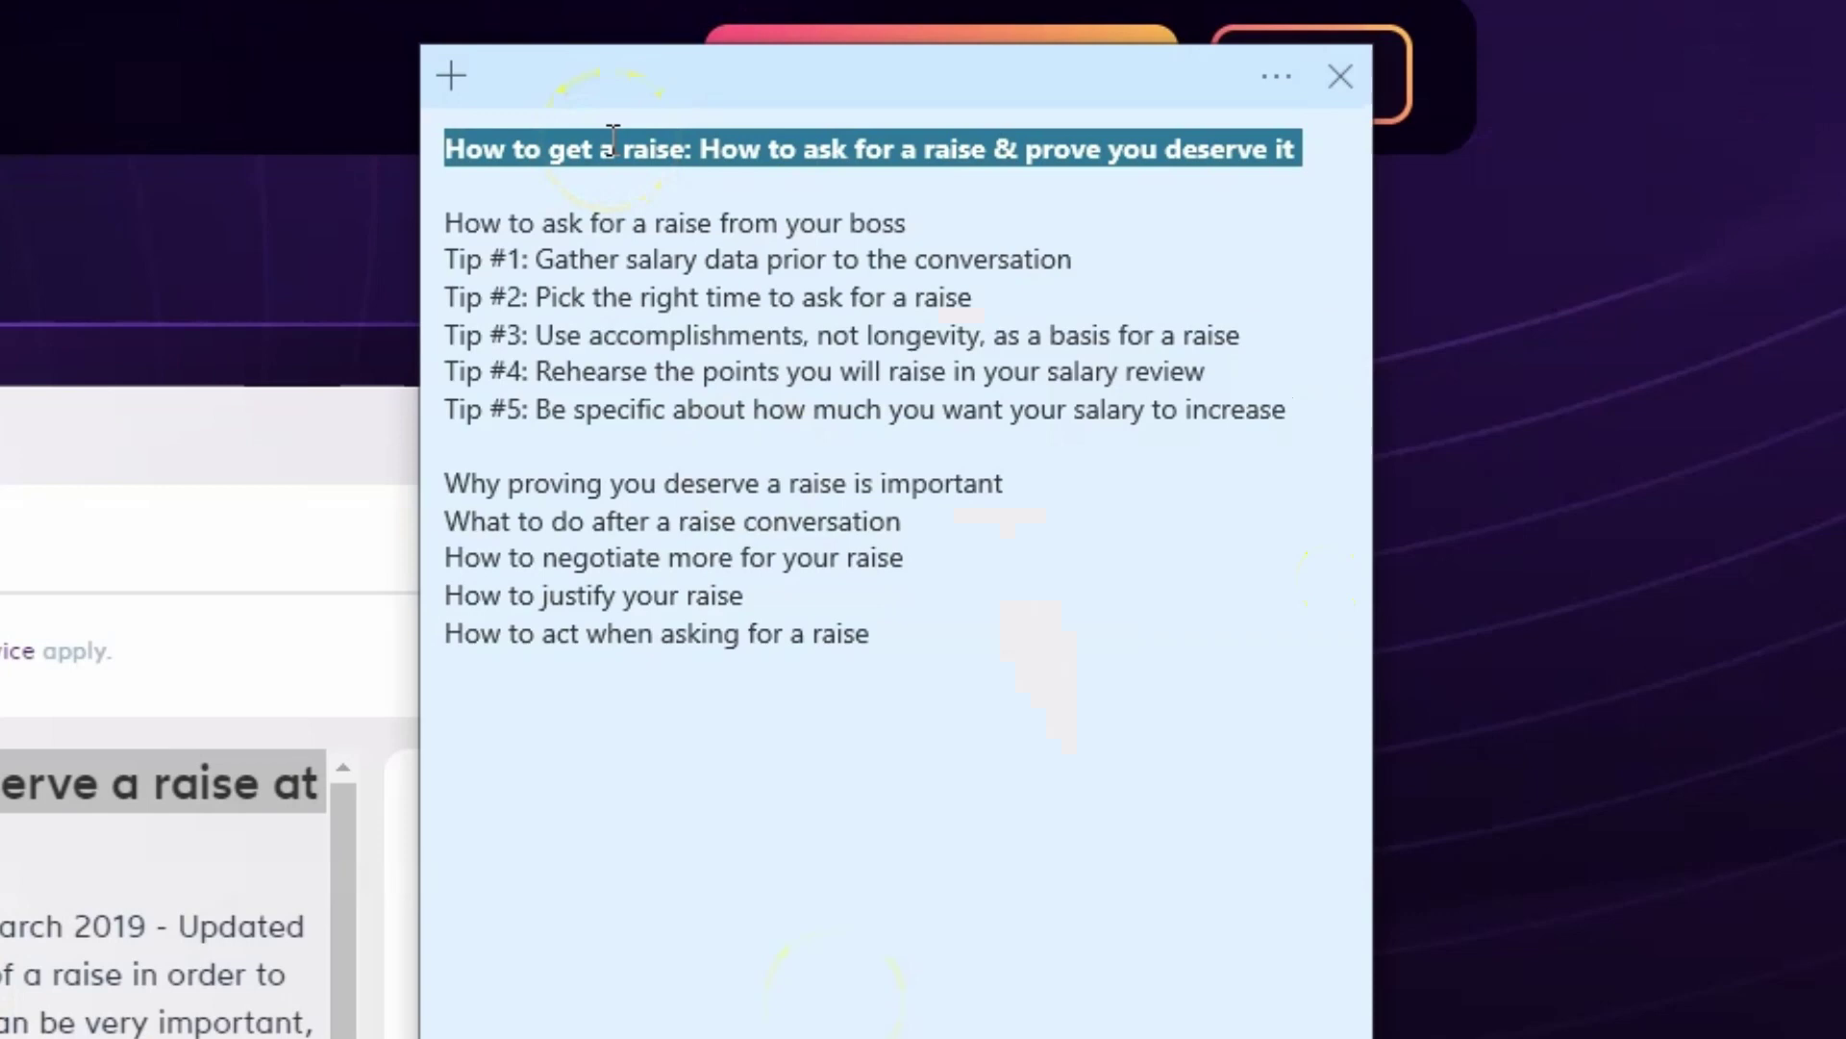
pyautogui.moveTo(1096, 631); pyautogui.dragTo(428, 223)
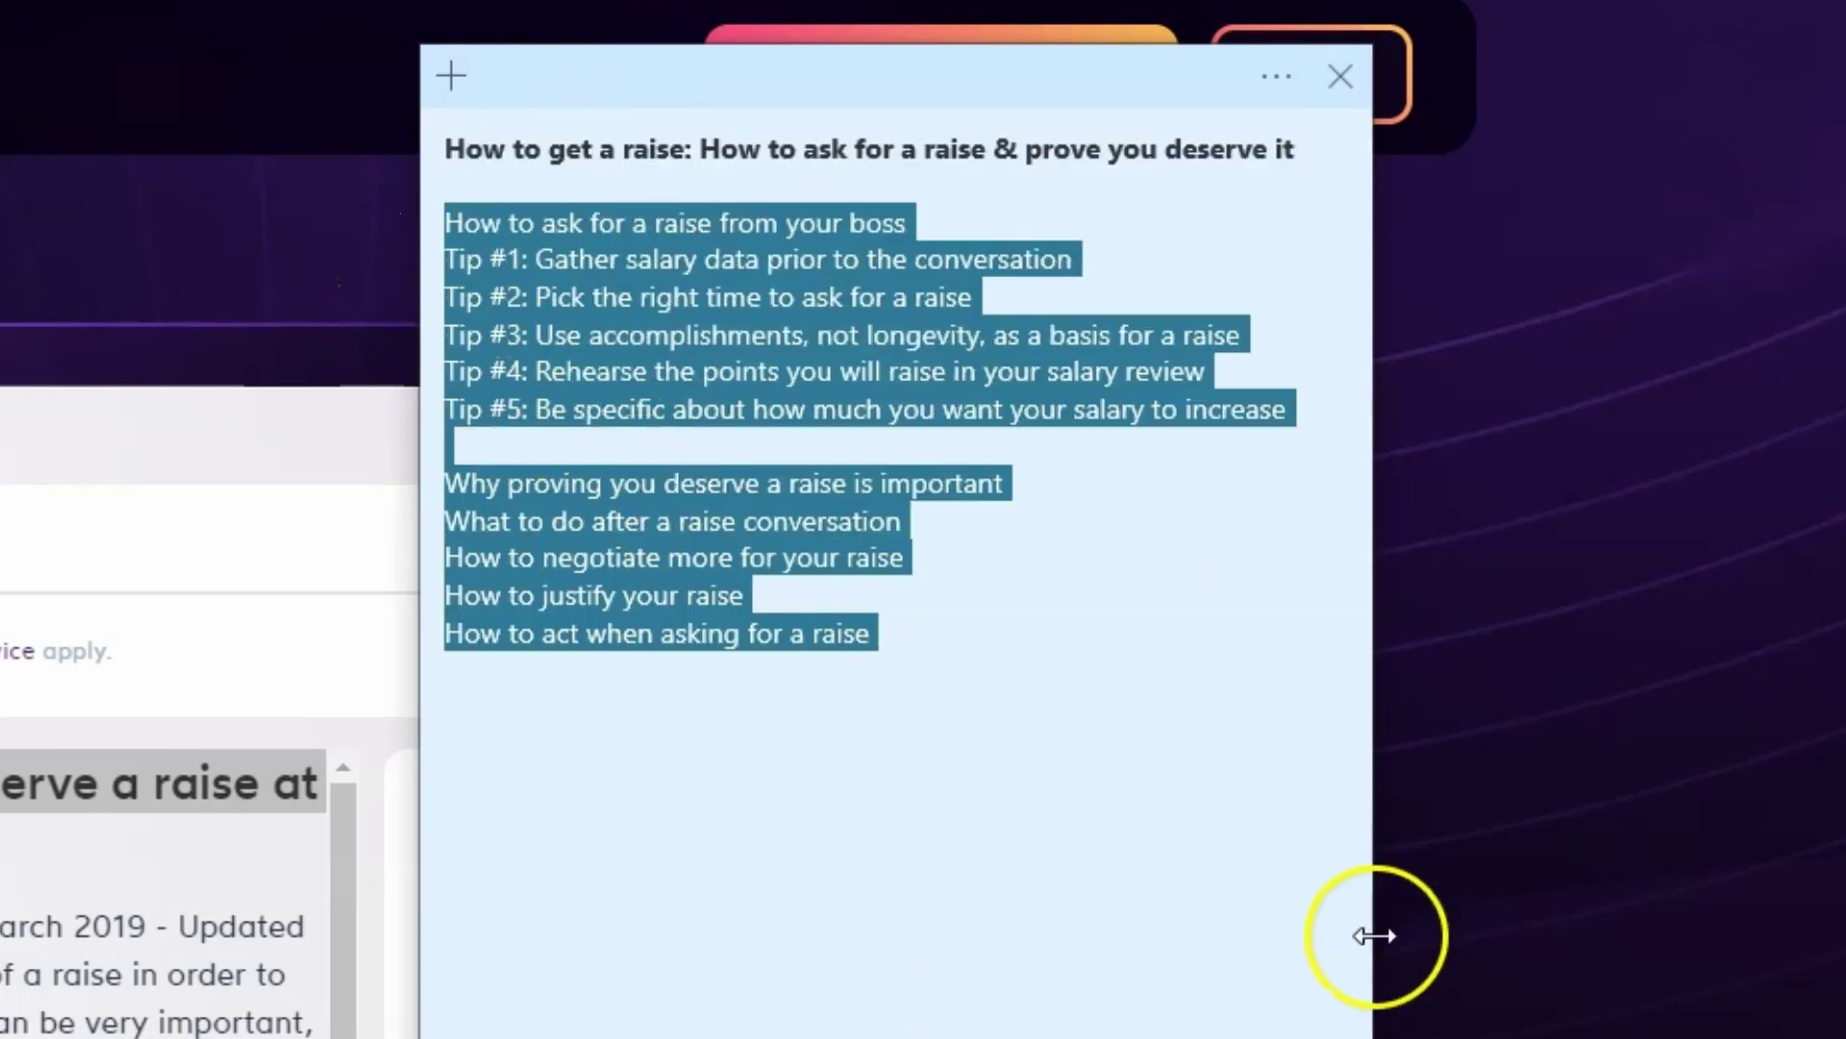
pyautogui.moveTo(1344, 411); pyautogui.dragTo(444, 222)
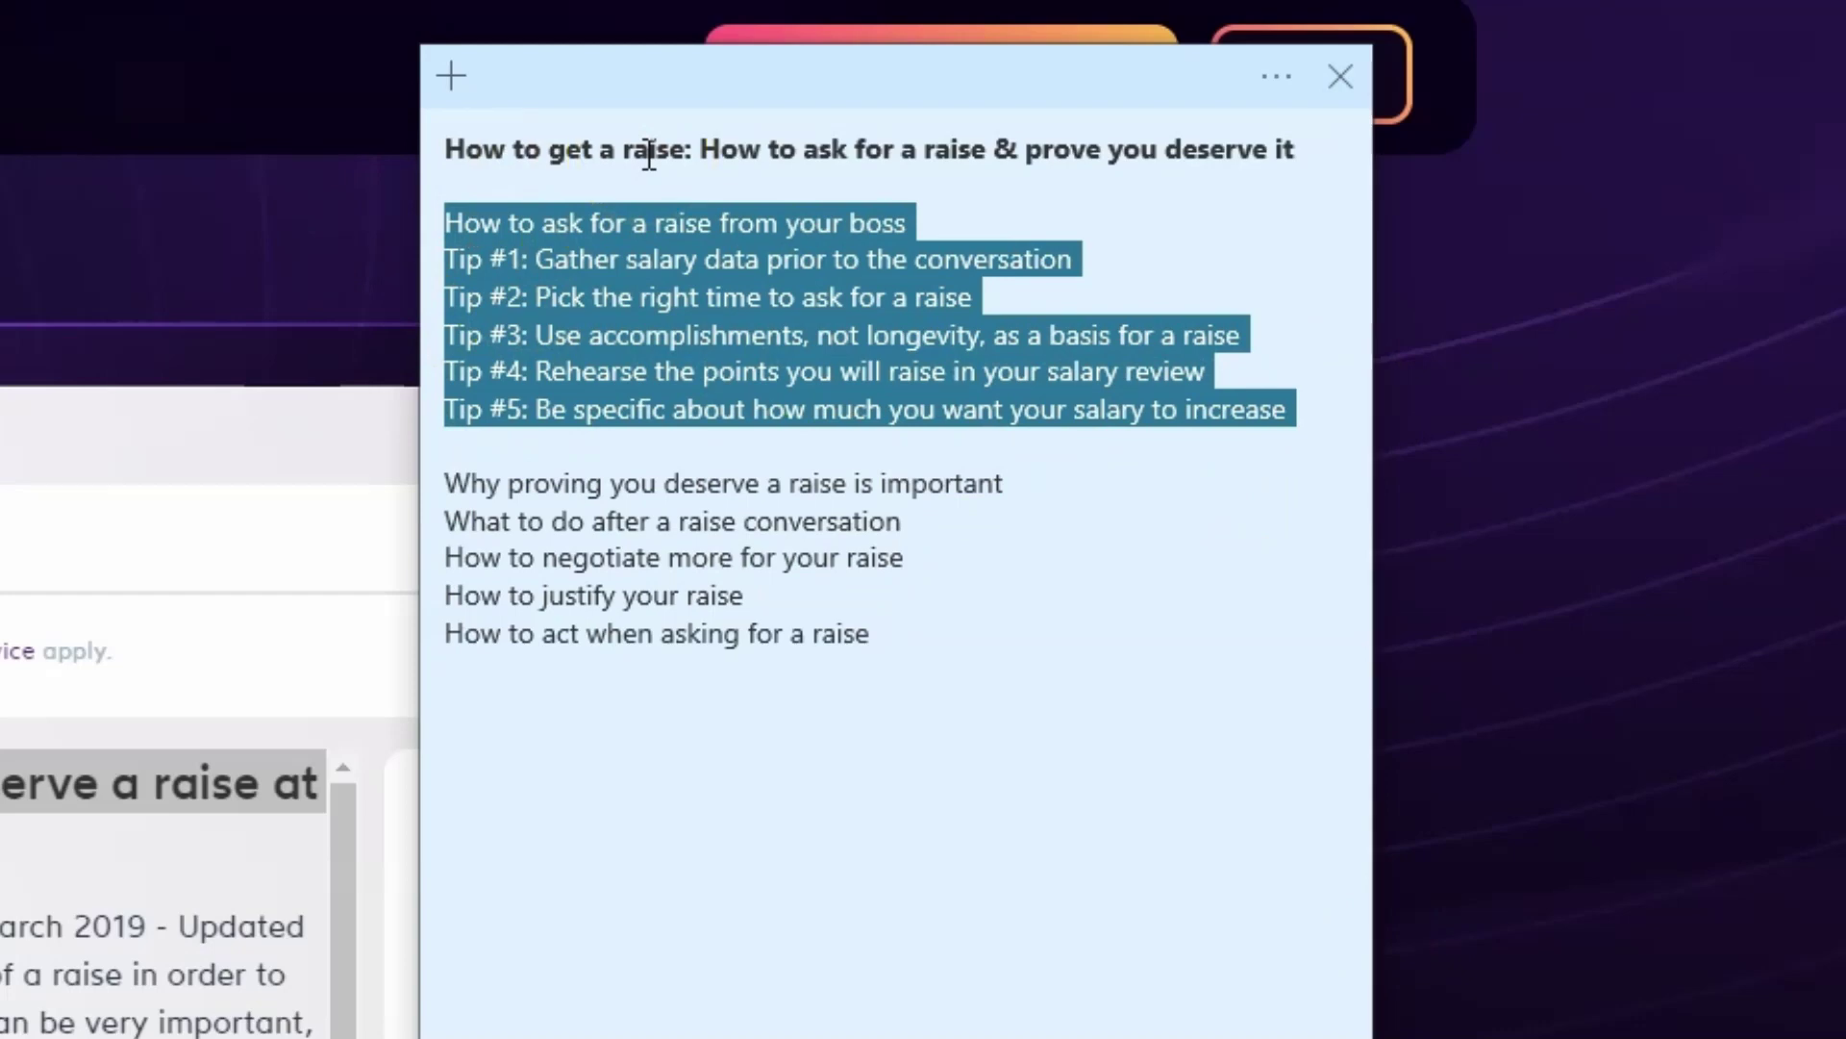
pyautogui.moveTo(949, 620); pyautogui.dragTo(425, 498)
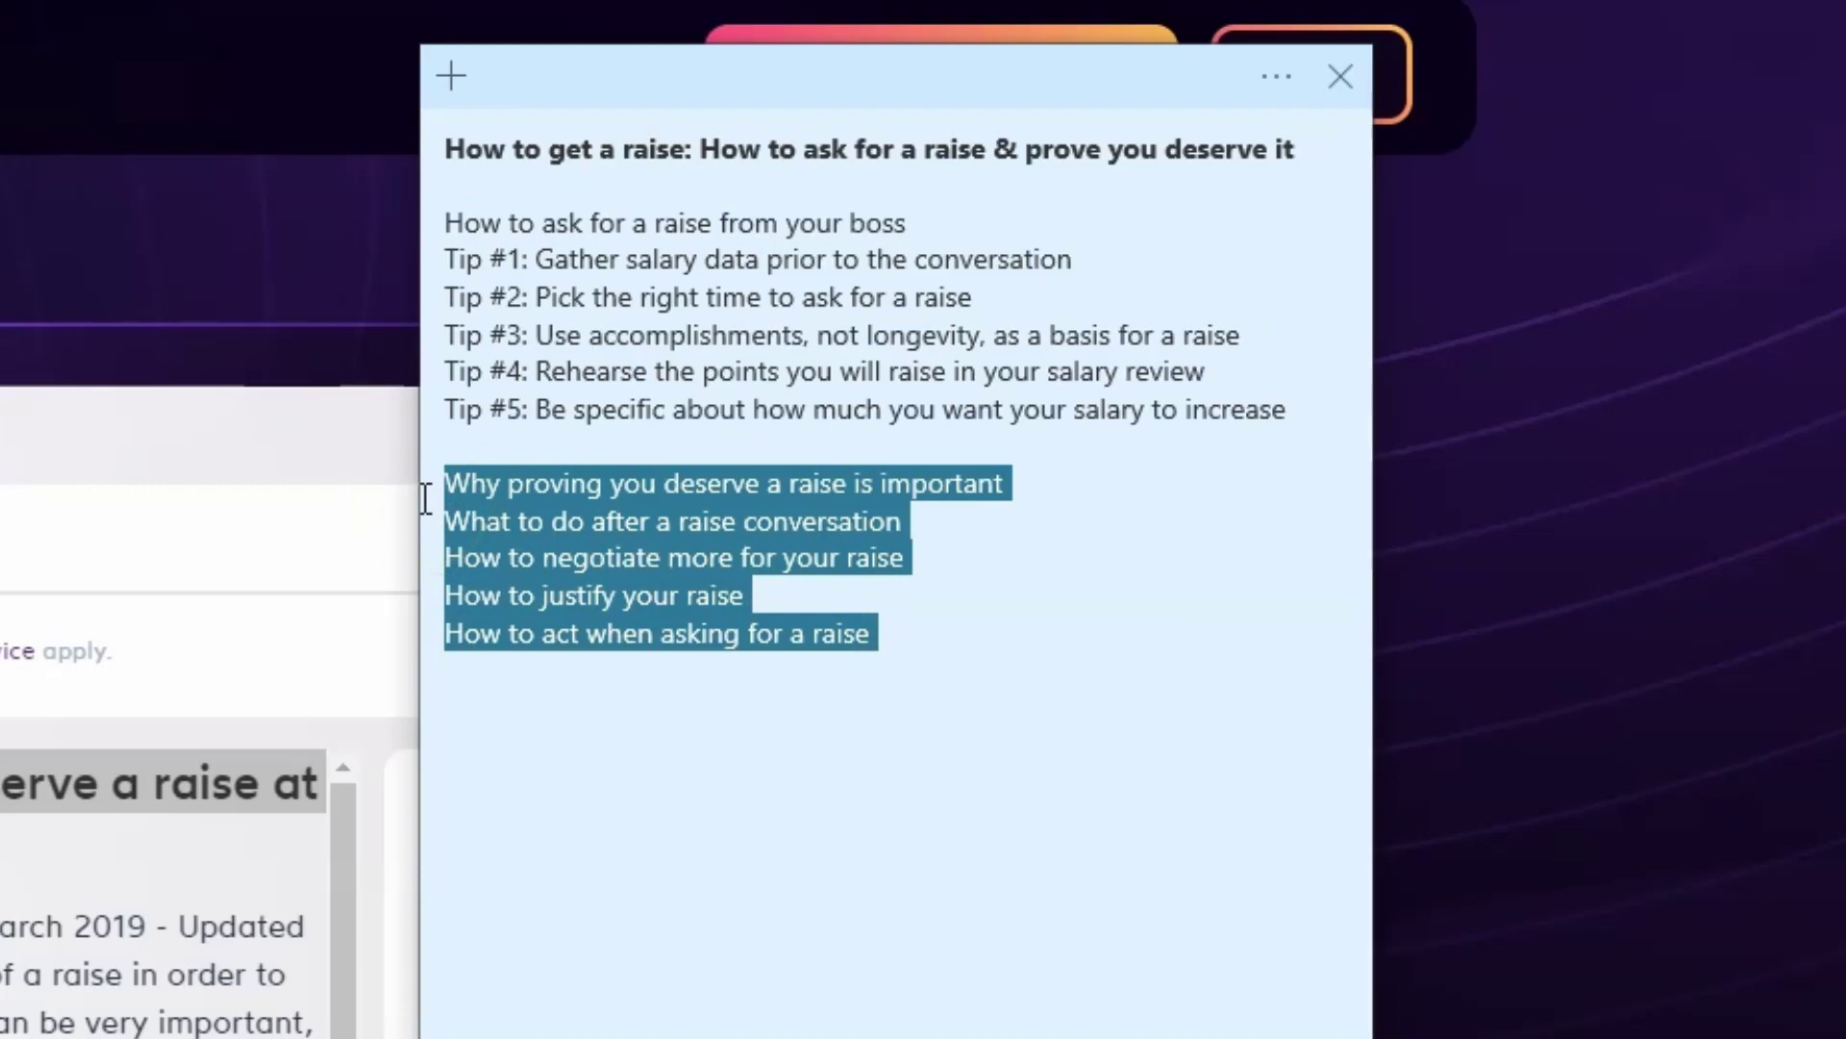
pyautogui.click(551, 495)
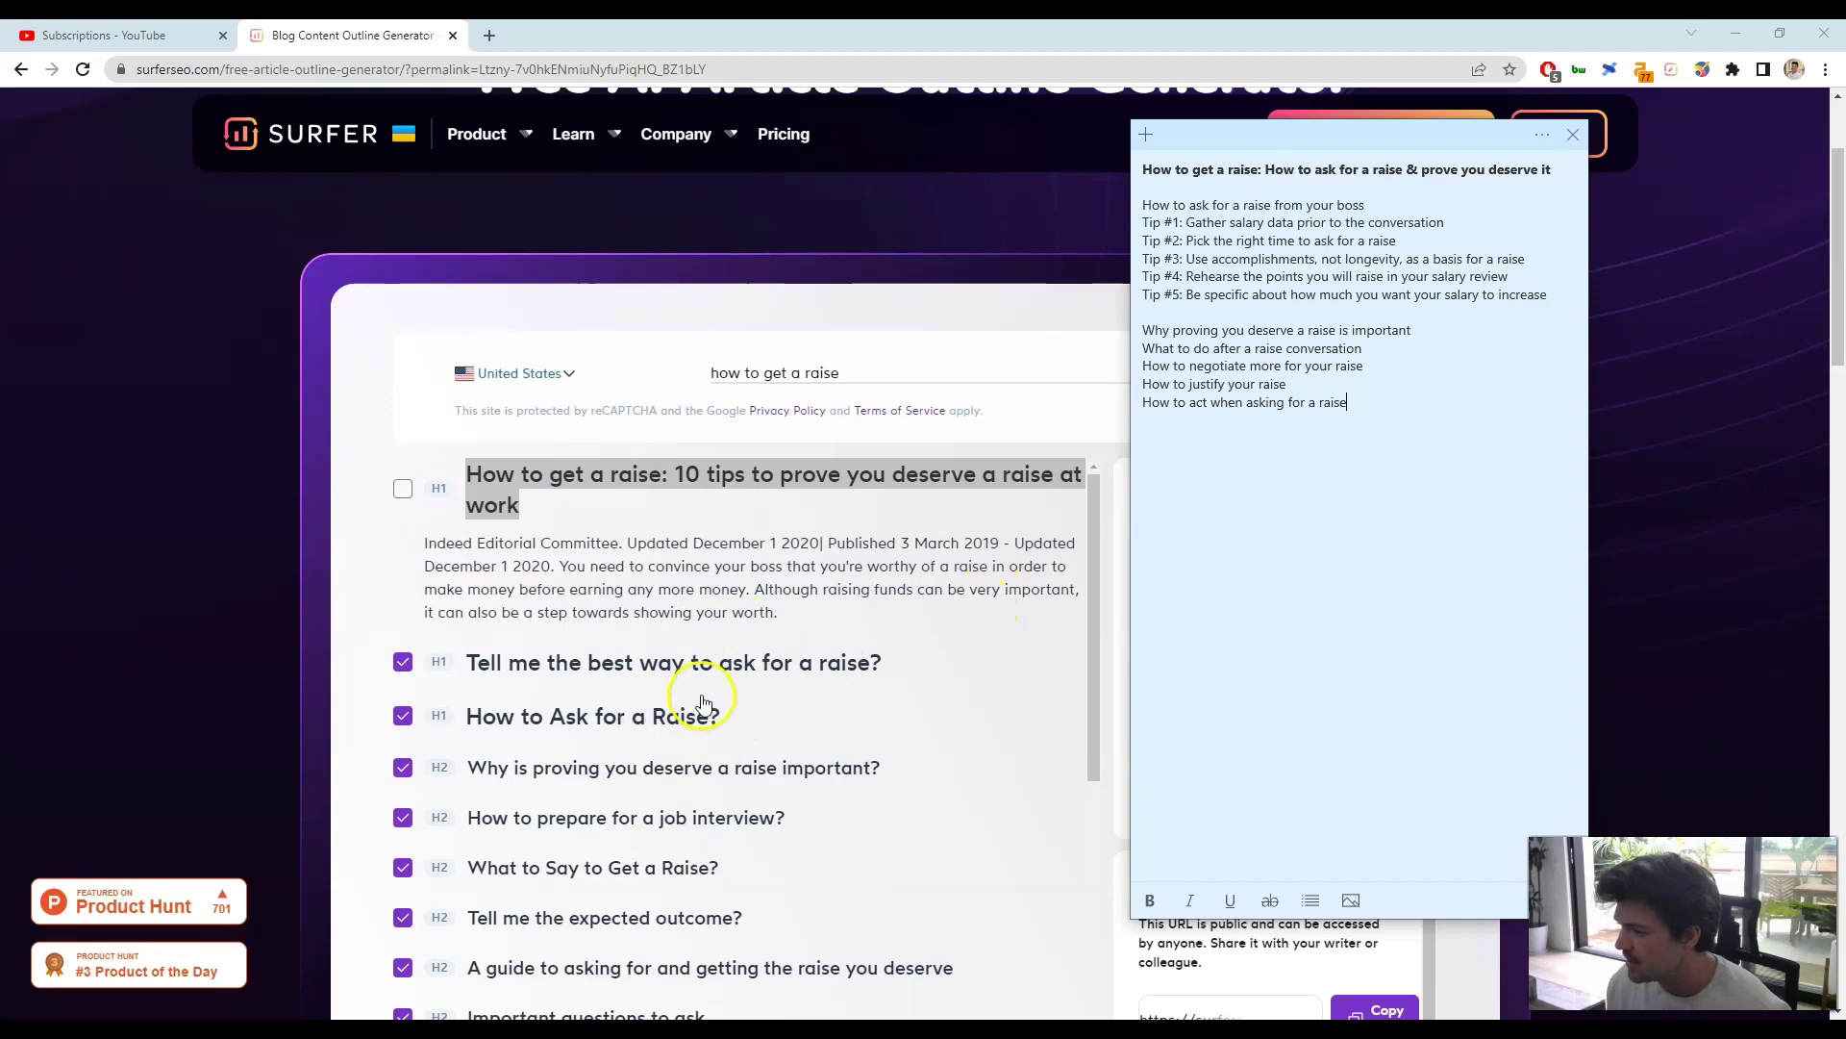
# Scroll through the Surfer outline, then switch to the Wordplay.ai homepage tab
pyautogui.scroll(-10, 750, 702)
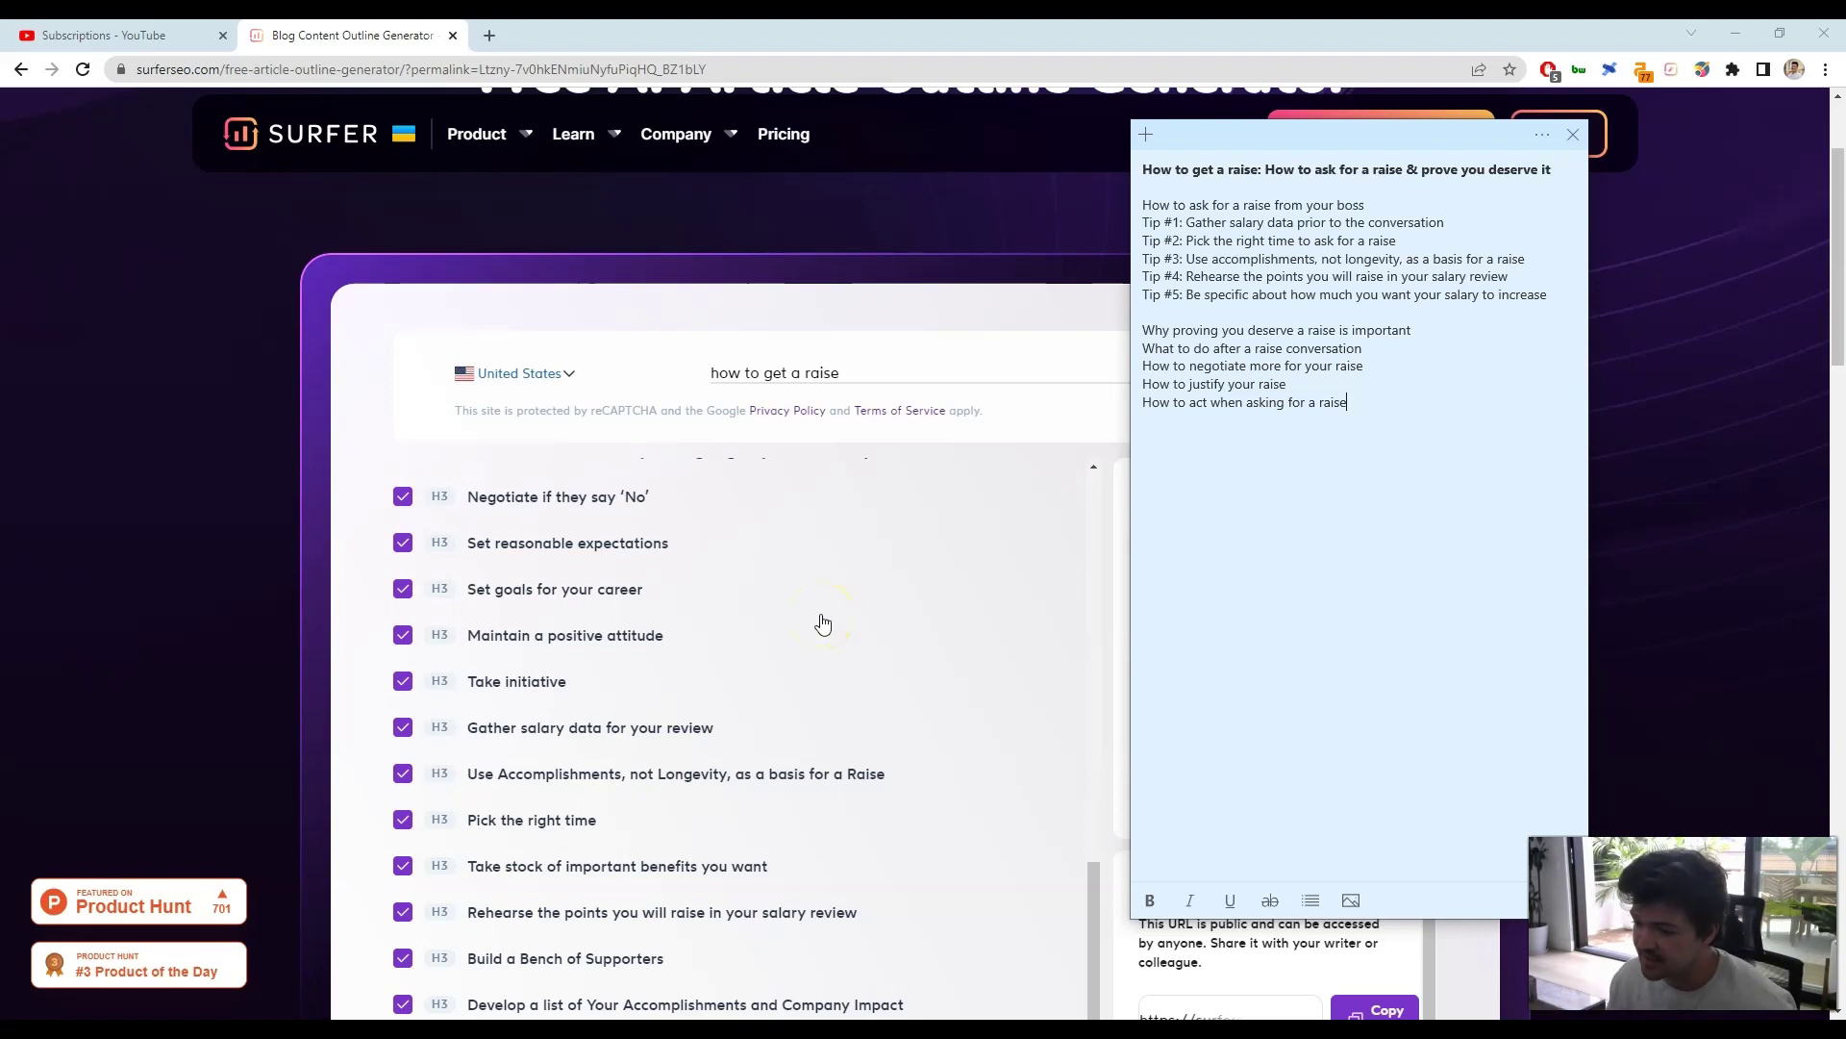
pyautogui.scroll(15, 823, 624)
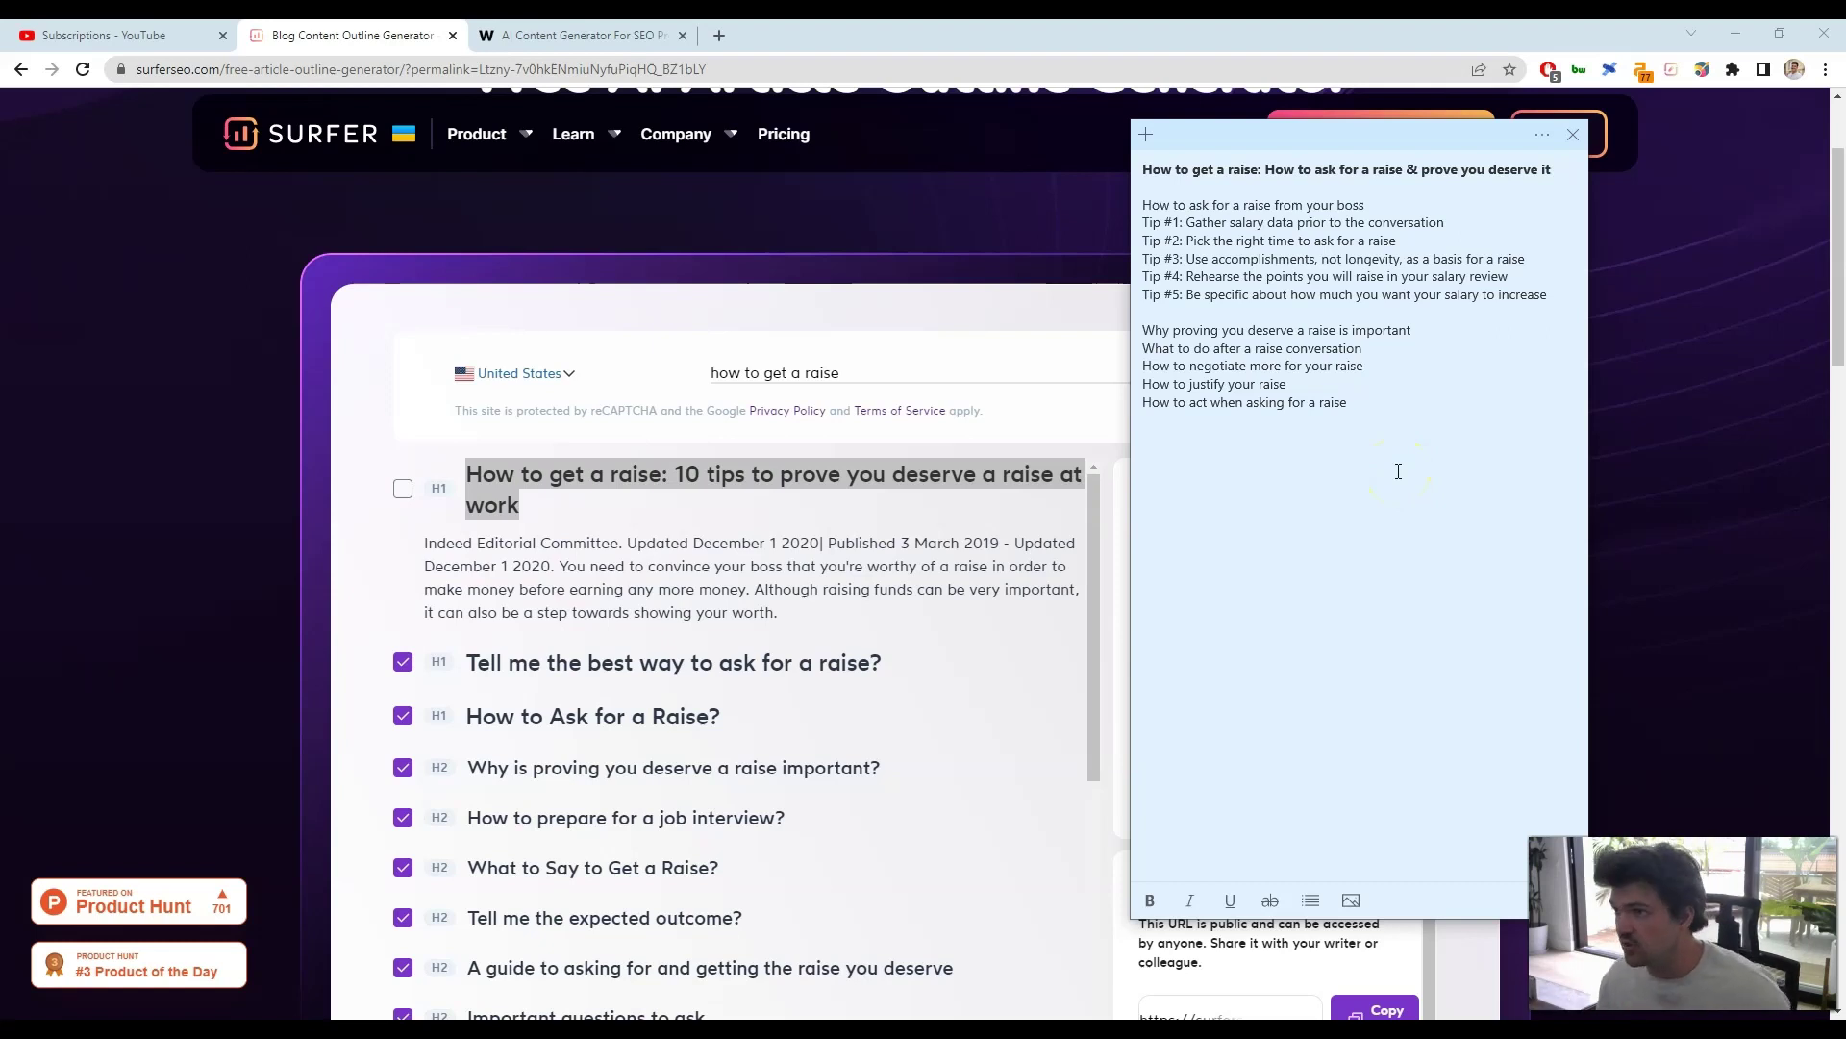
pyautogui.click(565, 31)
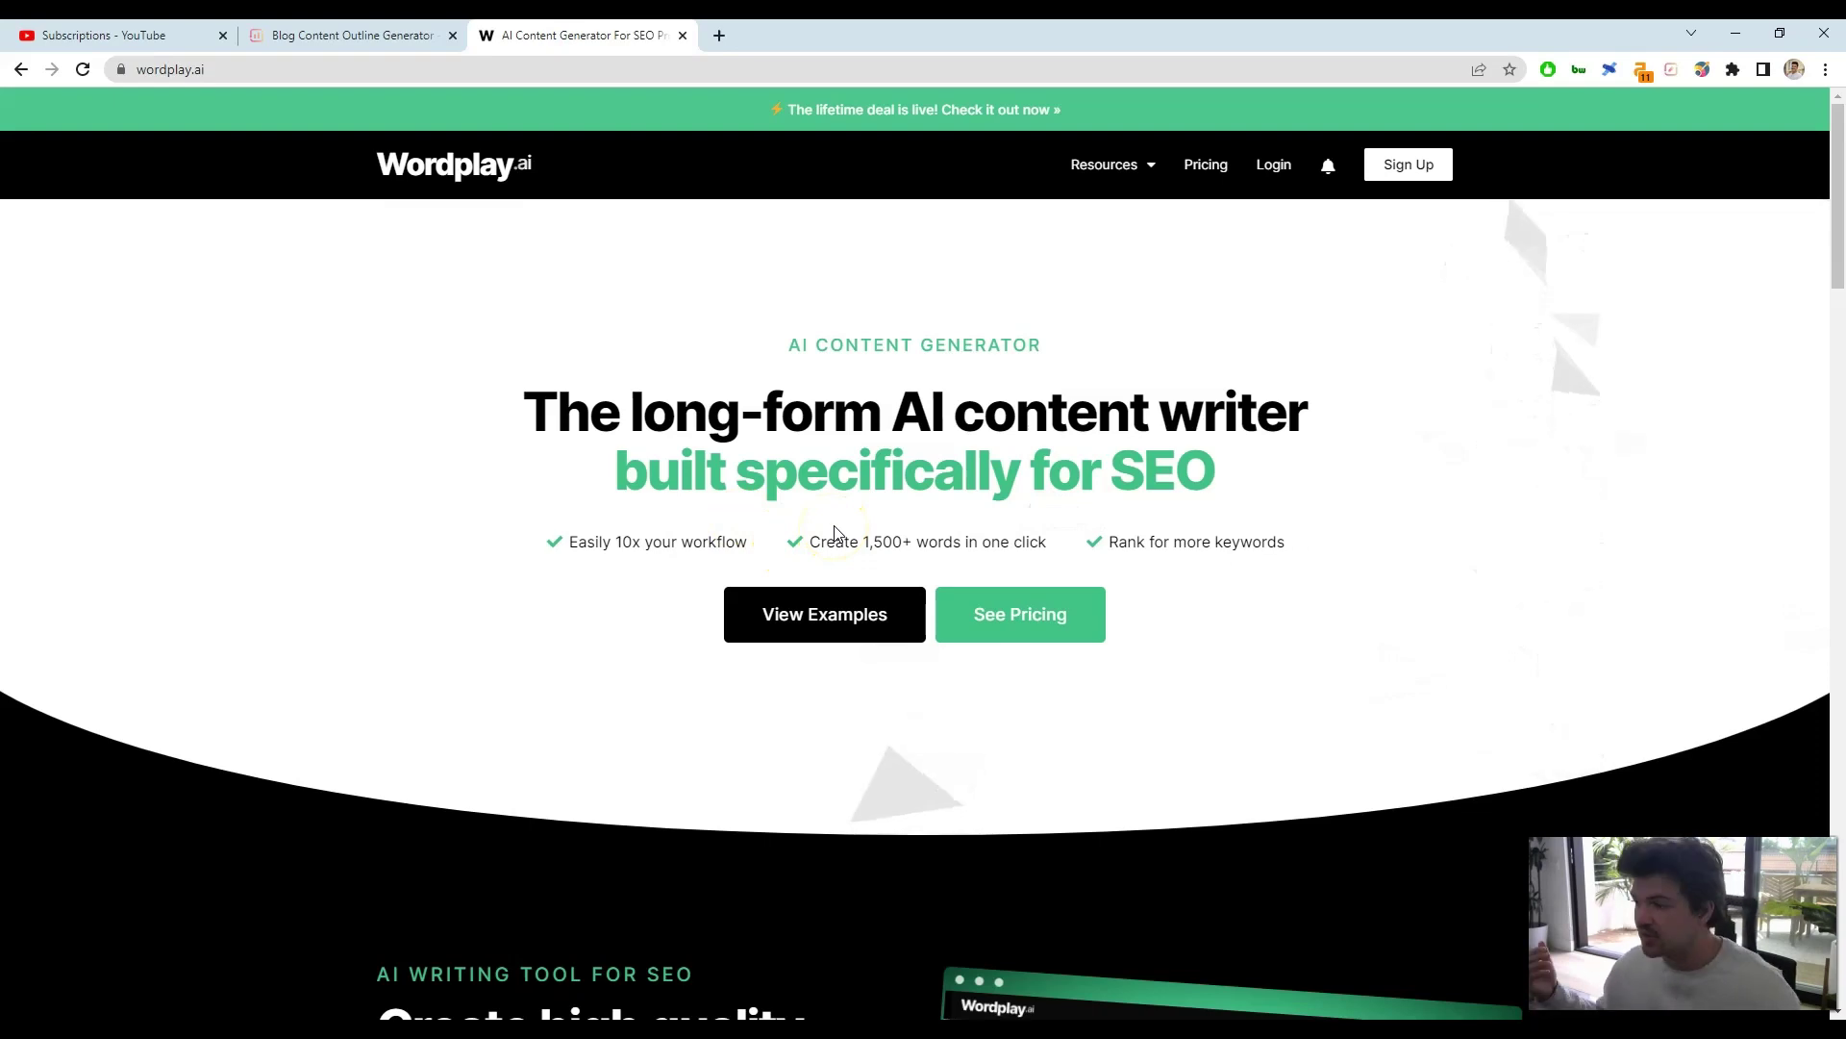
# Start an Outline Mode article and paste the sticky note's title into Article Title
pyautogui.click(1274, 164)
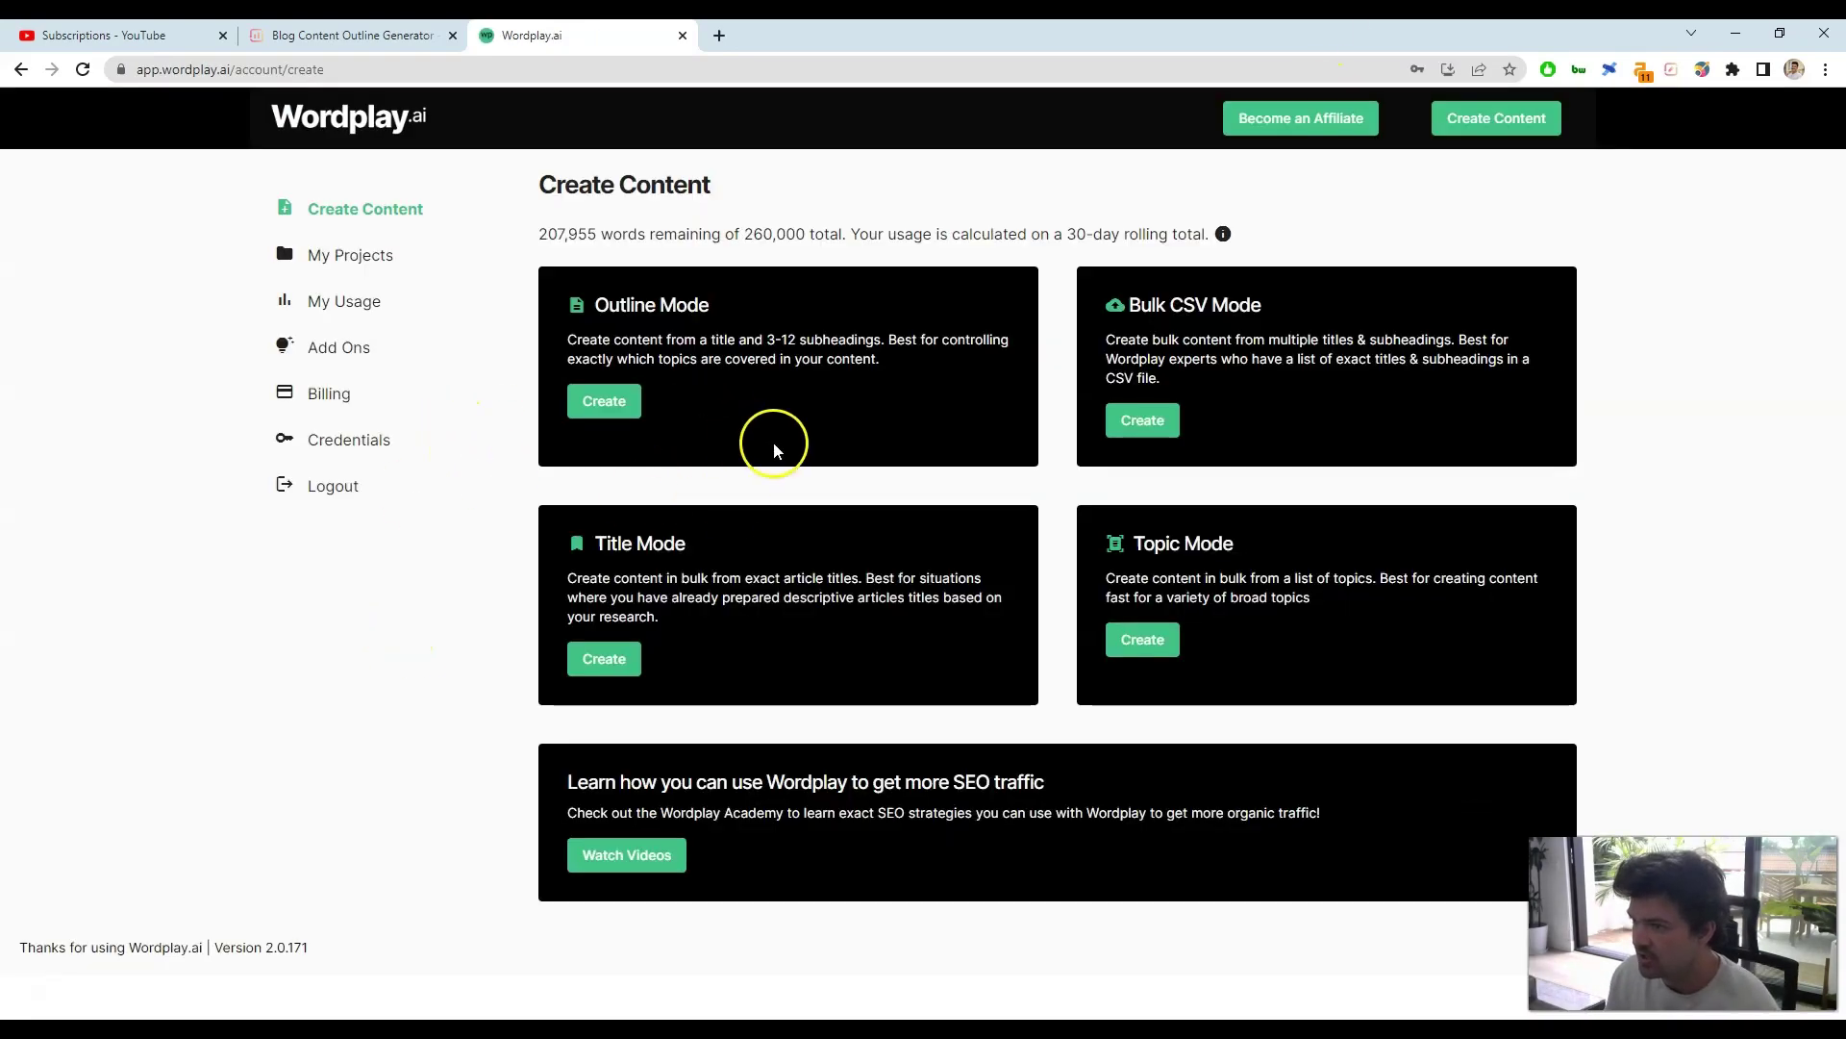
pyautogui.click(604, 401)
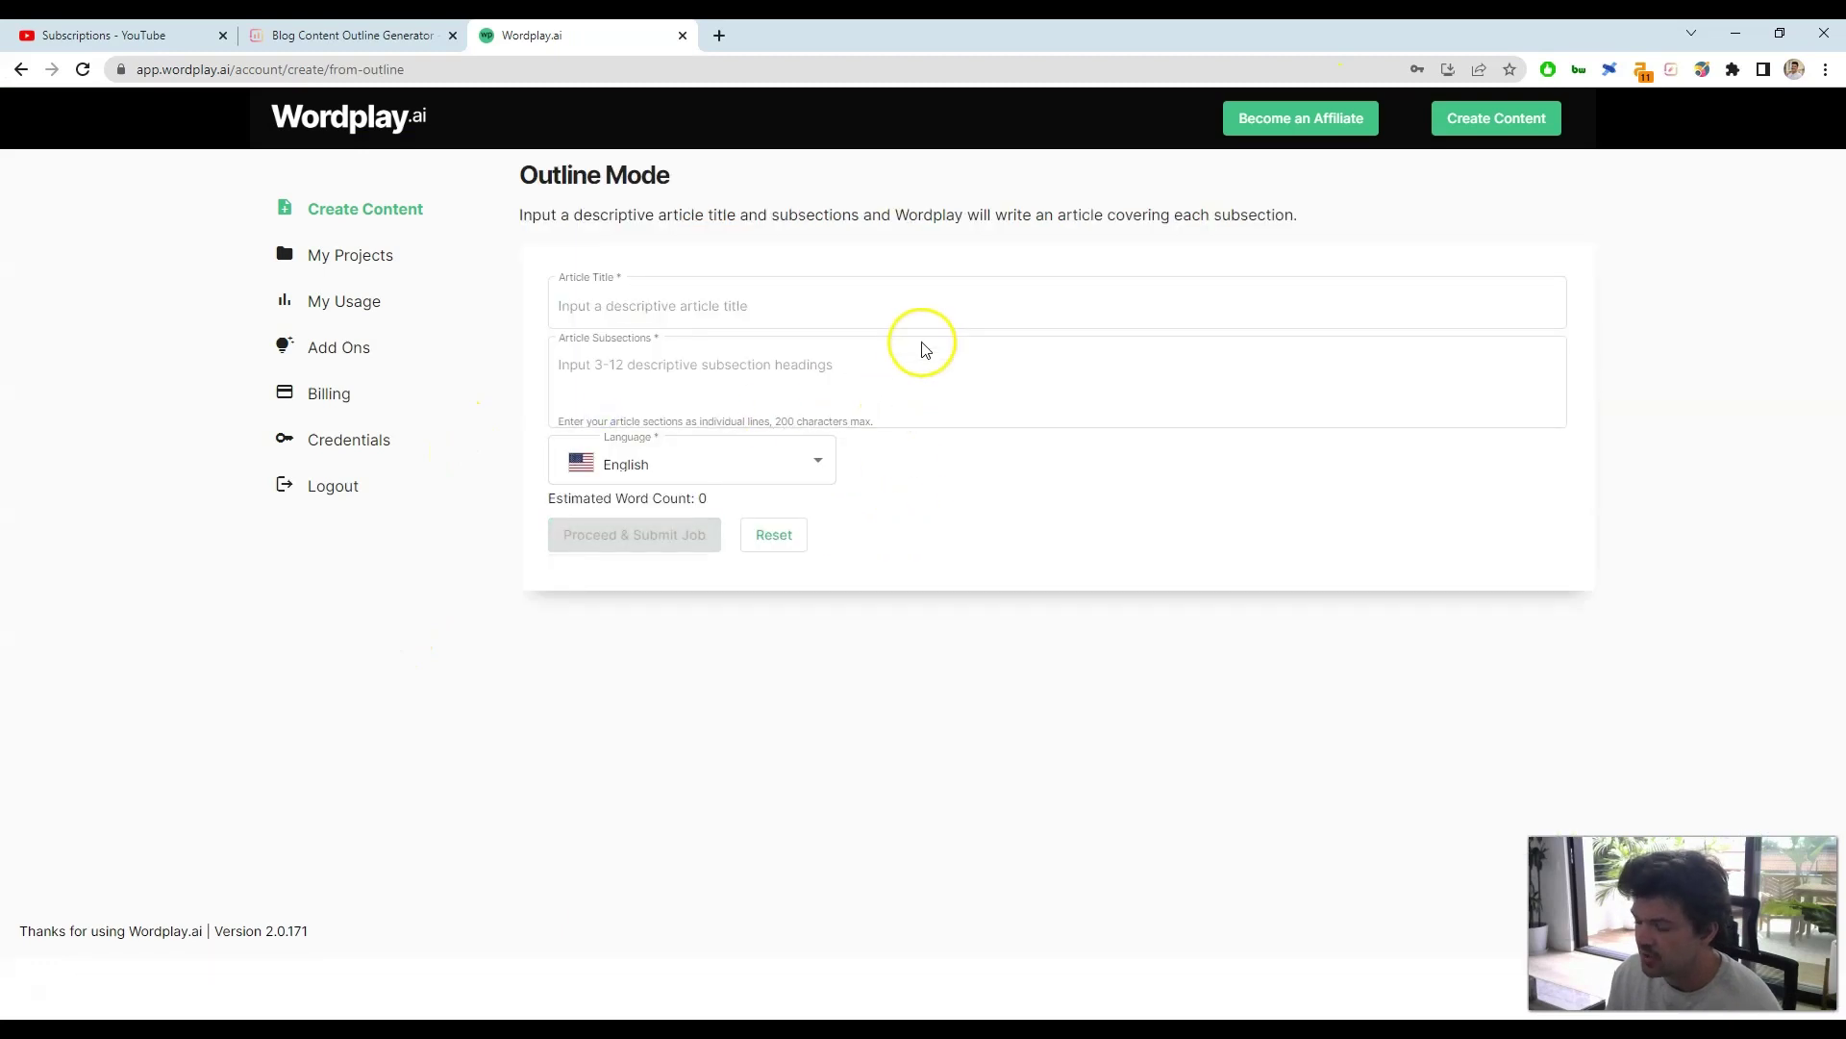
pyautogui.click(668, 962)
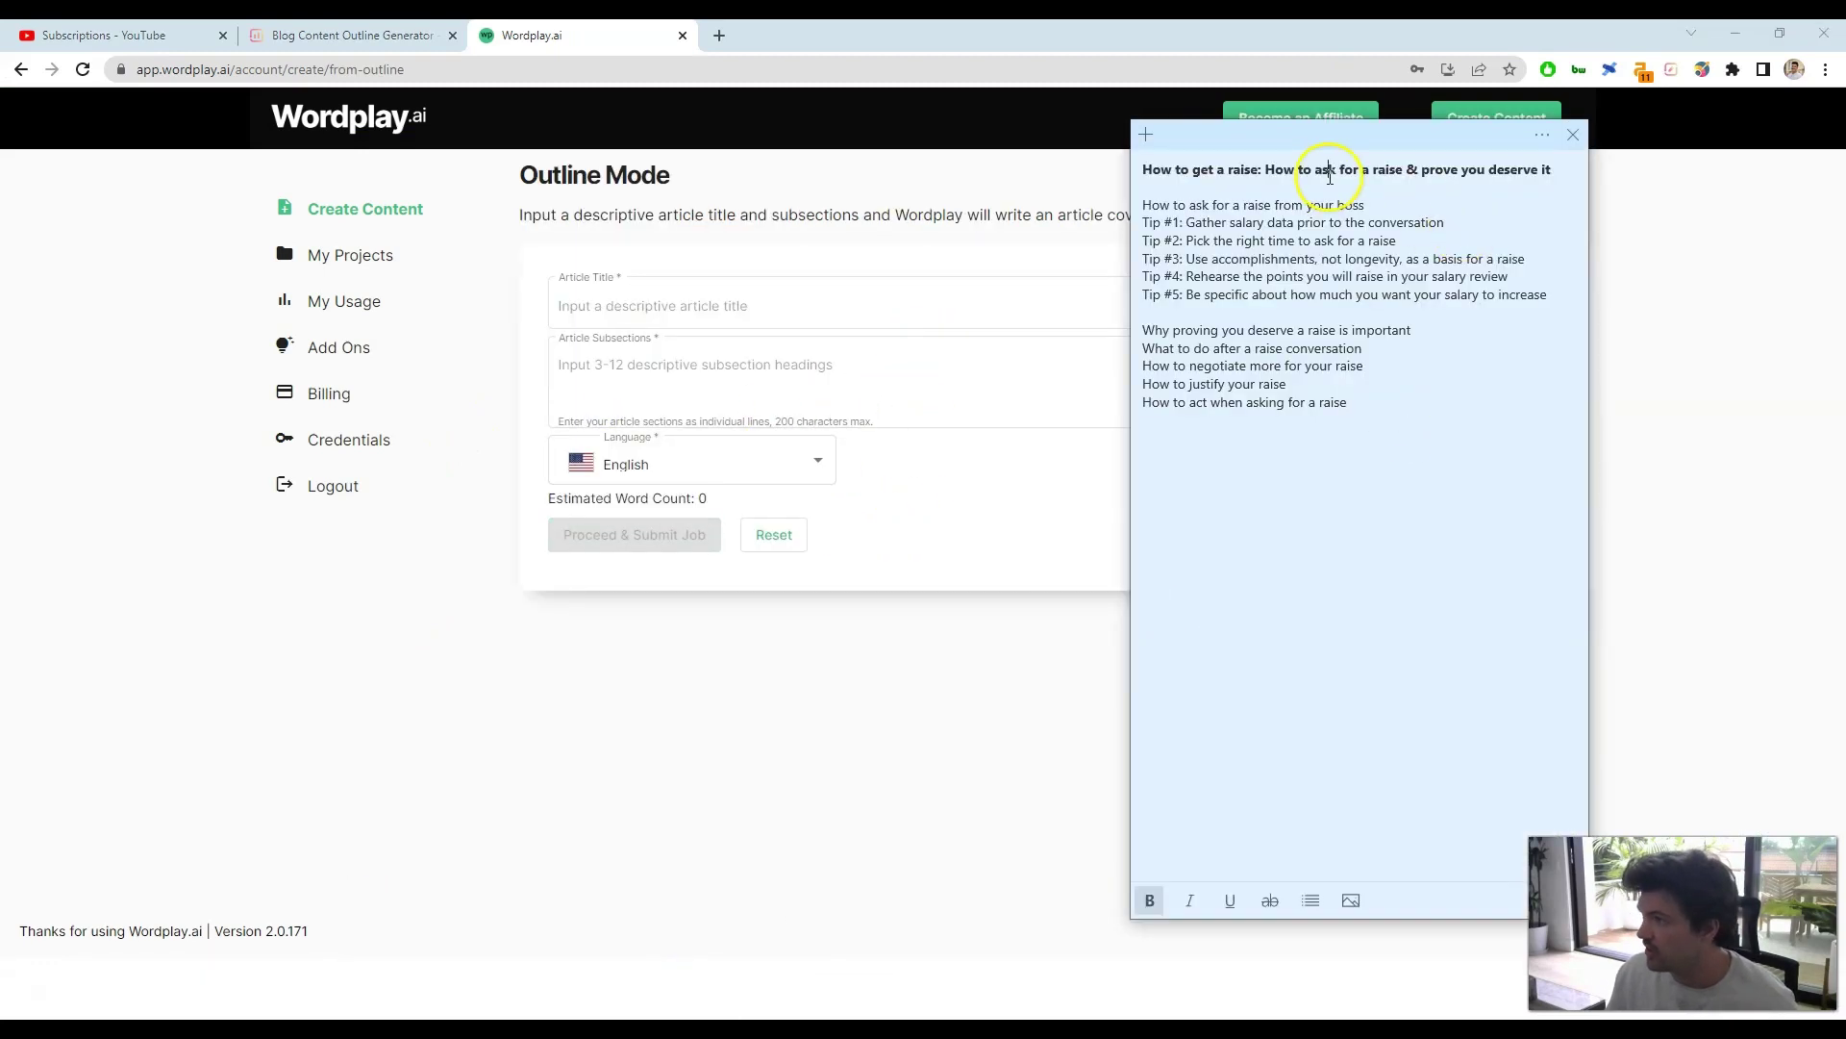
pyautogui.tripleClick(1351, 170)
pyautogui.hotkey('ctrl', 'c')
pyautogui.click(620, 289)
pyautogui.hotkey('ctrl', 'v')
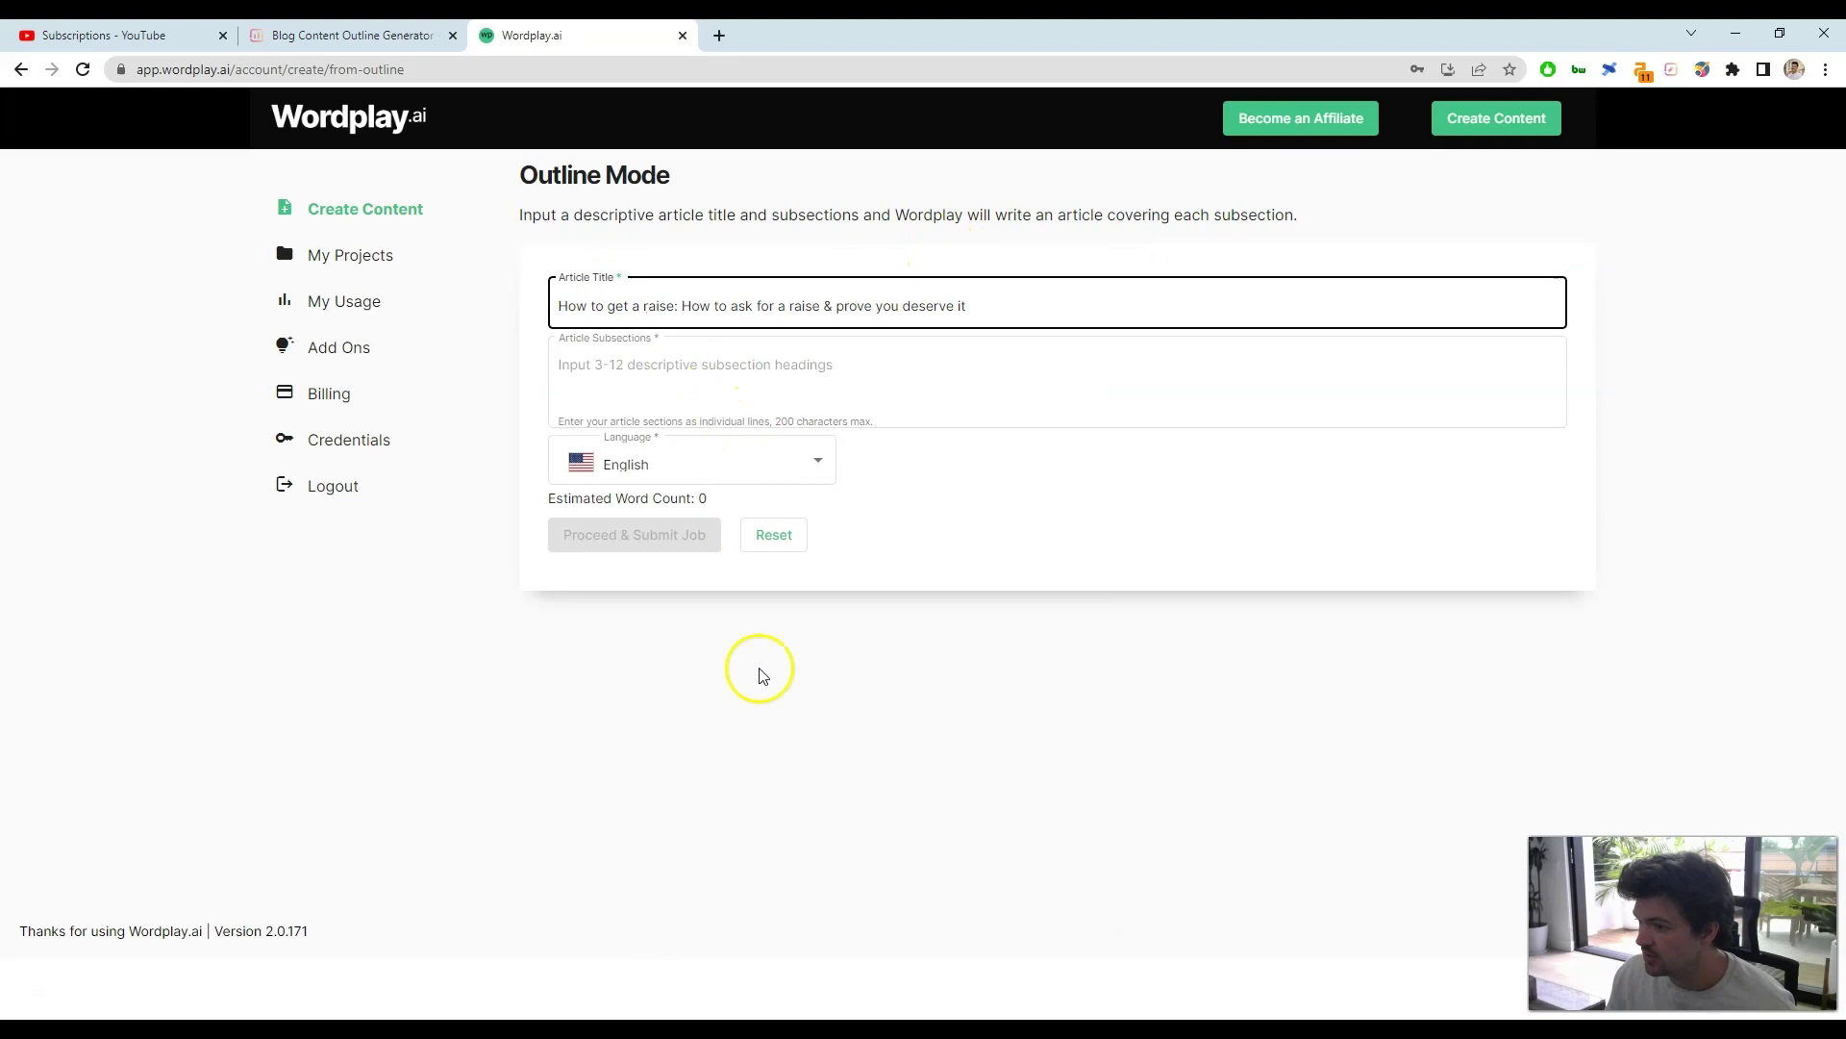
# Paste the note's subsection lines into Article Subsections and remove the blank line after Tip #5
pyautogui.moveTo(635, 1000)
pyautogui.click(671, 945)
pyautogui.moveTo(1427, 408); pyautogui.dragTo(1063, 206)
pyautogui.hotkey('ctrl', 'c')
pyautogui.click(757, 384)
pyautogui.hotkey('ctrl', 'v')
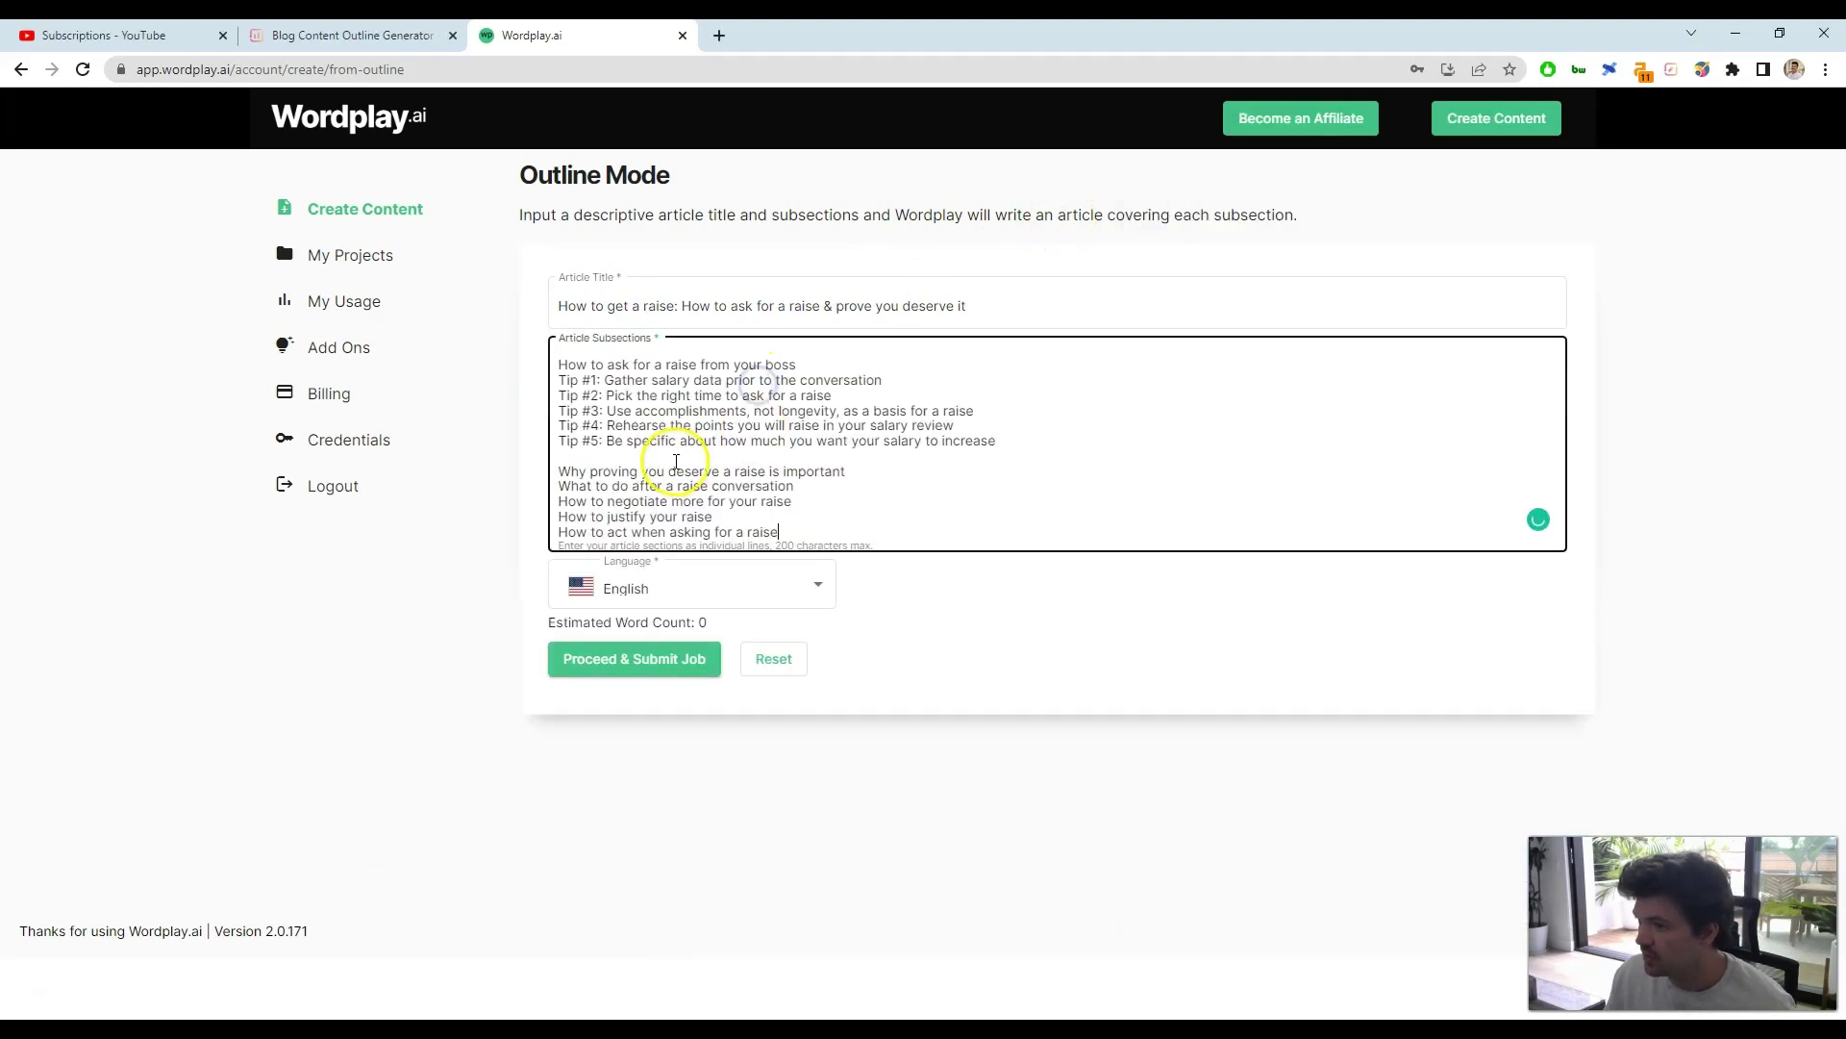
pyautogui.click(697, 456)
pyautogui.press('BackSpace')
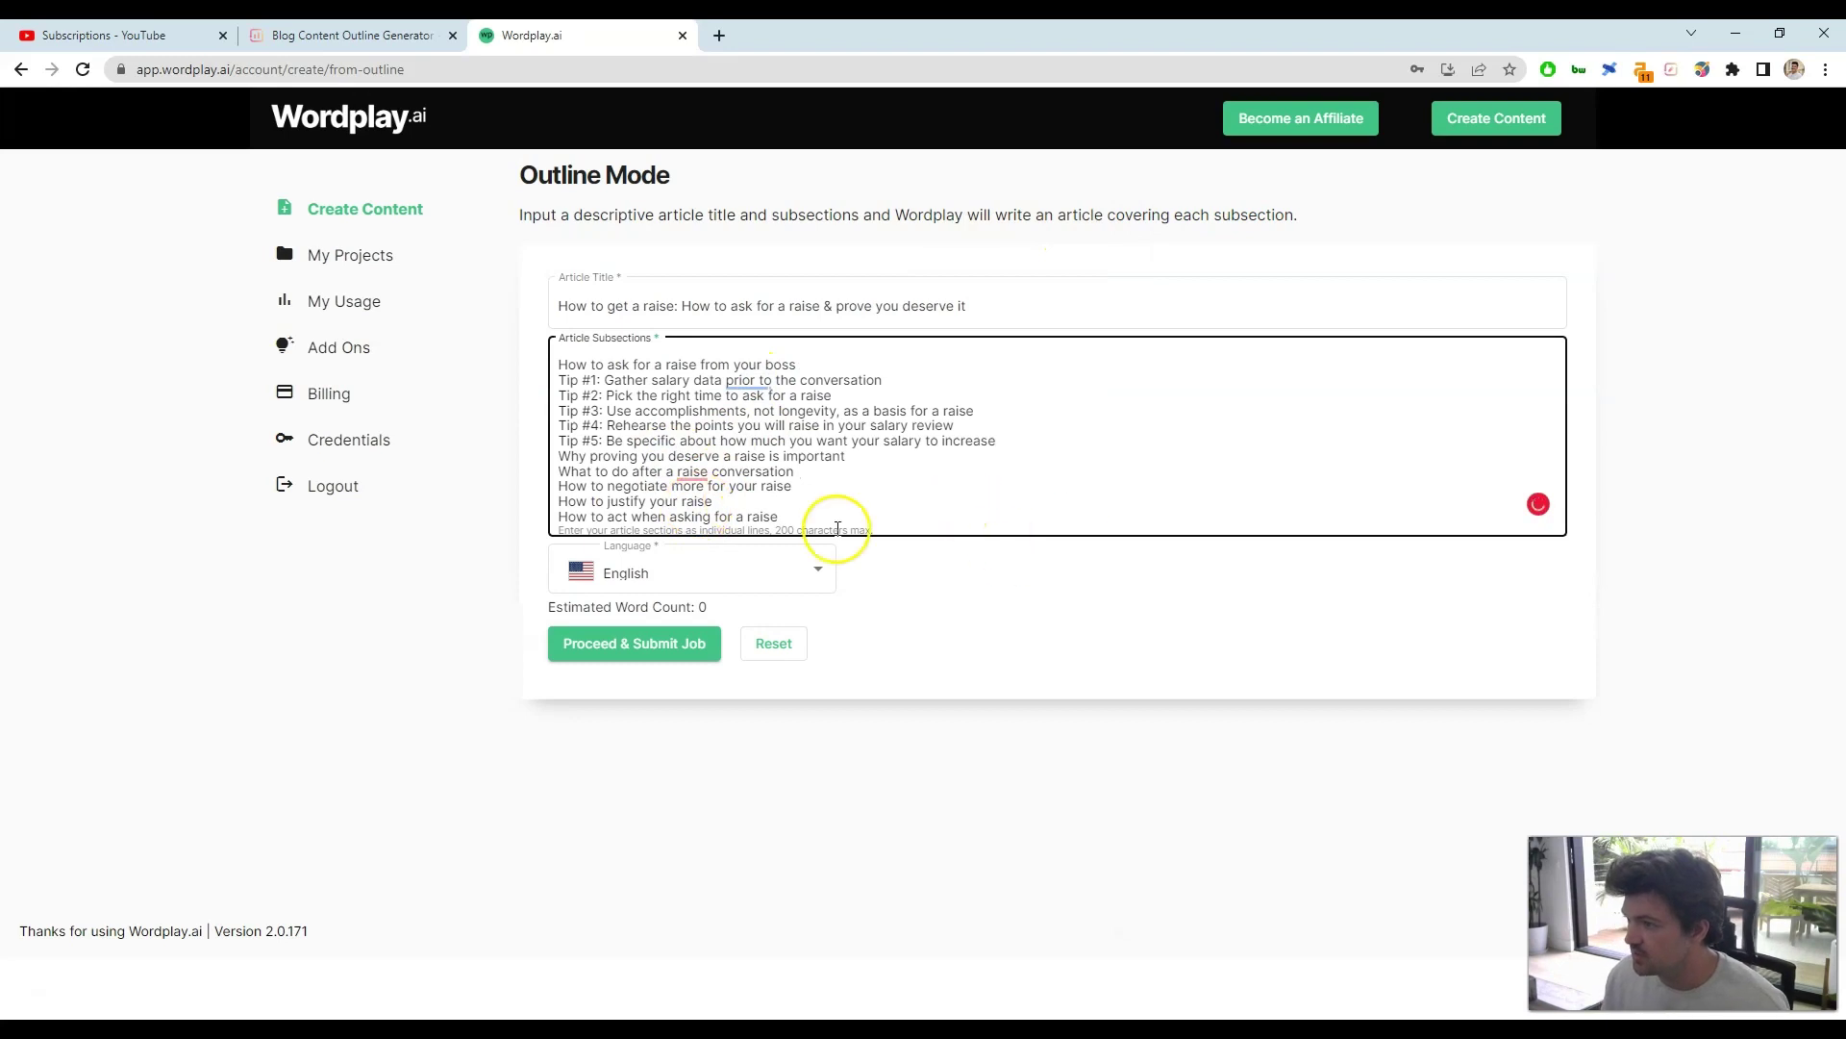
# Accept Grammarly's 'before' suggestion and submit the roughly 1,650-word article job
pyautogui.moveTo(683, 476)
pyautogui.click(701, 524)
pyautogui.click(670, 658)
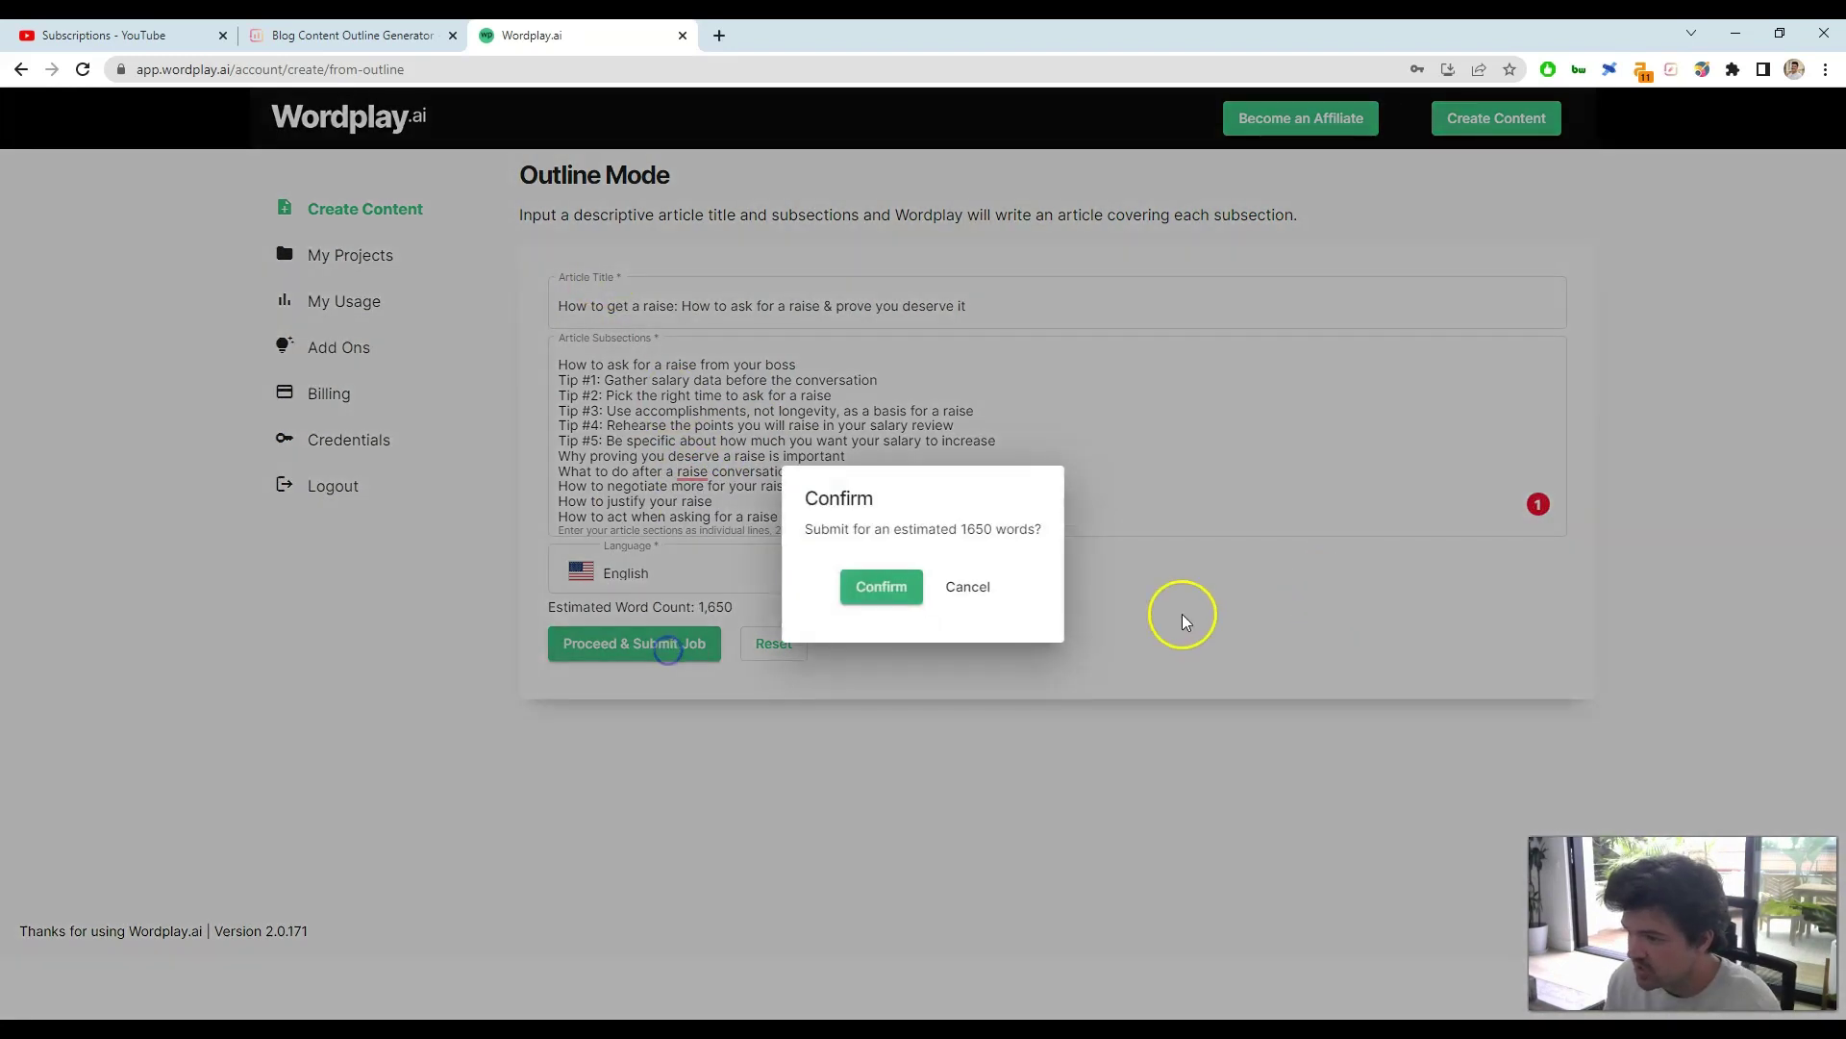
pyautogui.click(878, 586)
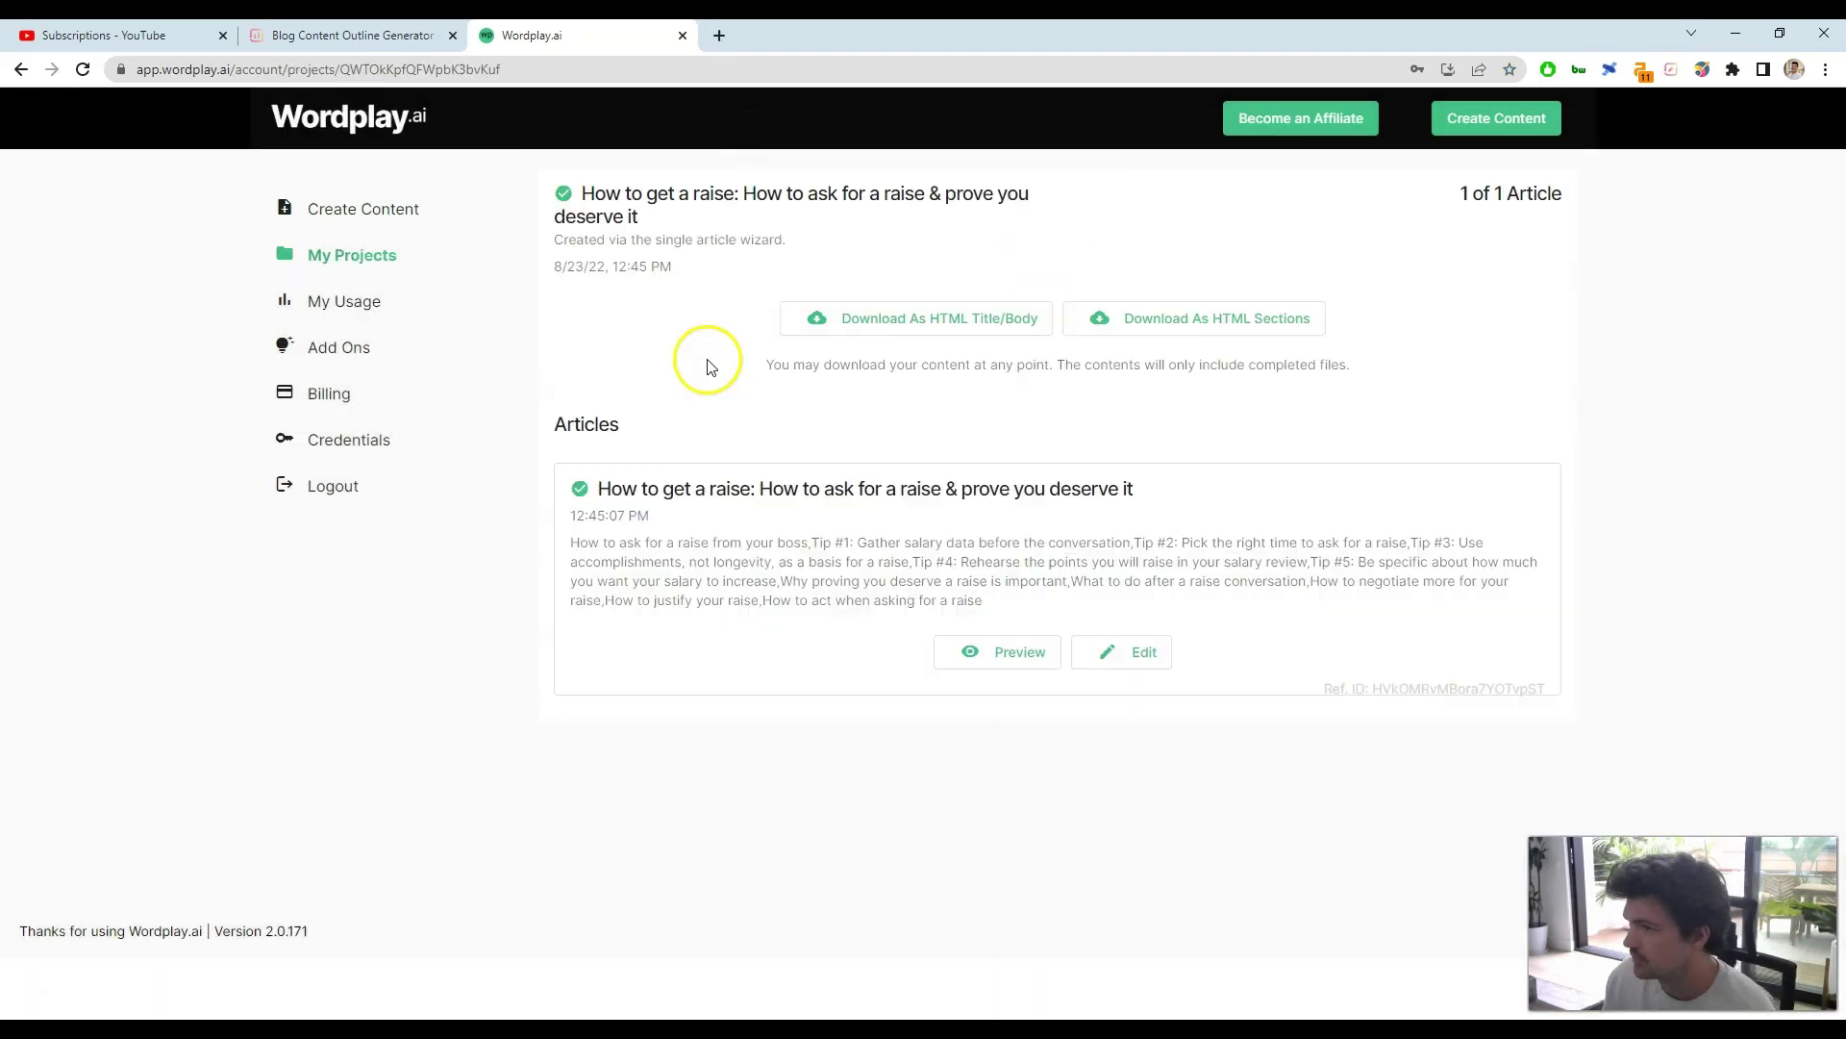
# Preview the generated raise article, reading through it and marking the Tip #5 salary examples
pyautogui.click(957, 659)
pyautogui.scroll(-8, 938, 511)
pyautogui.scroll(-3, 937, 511)
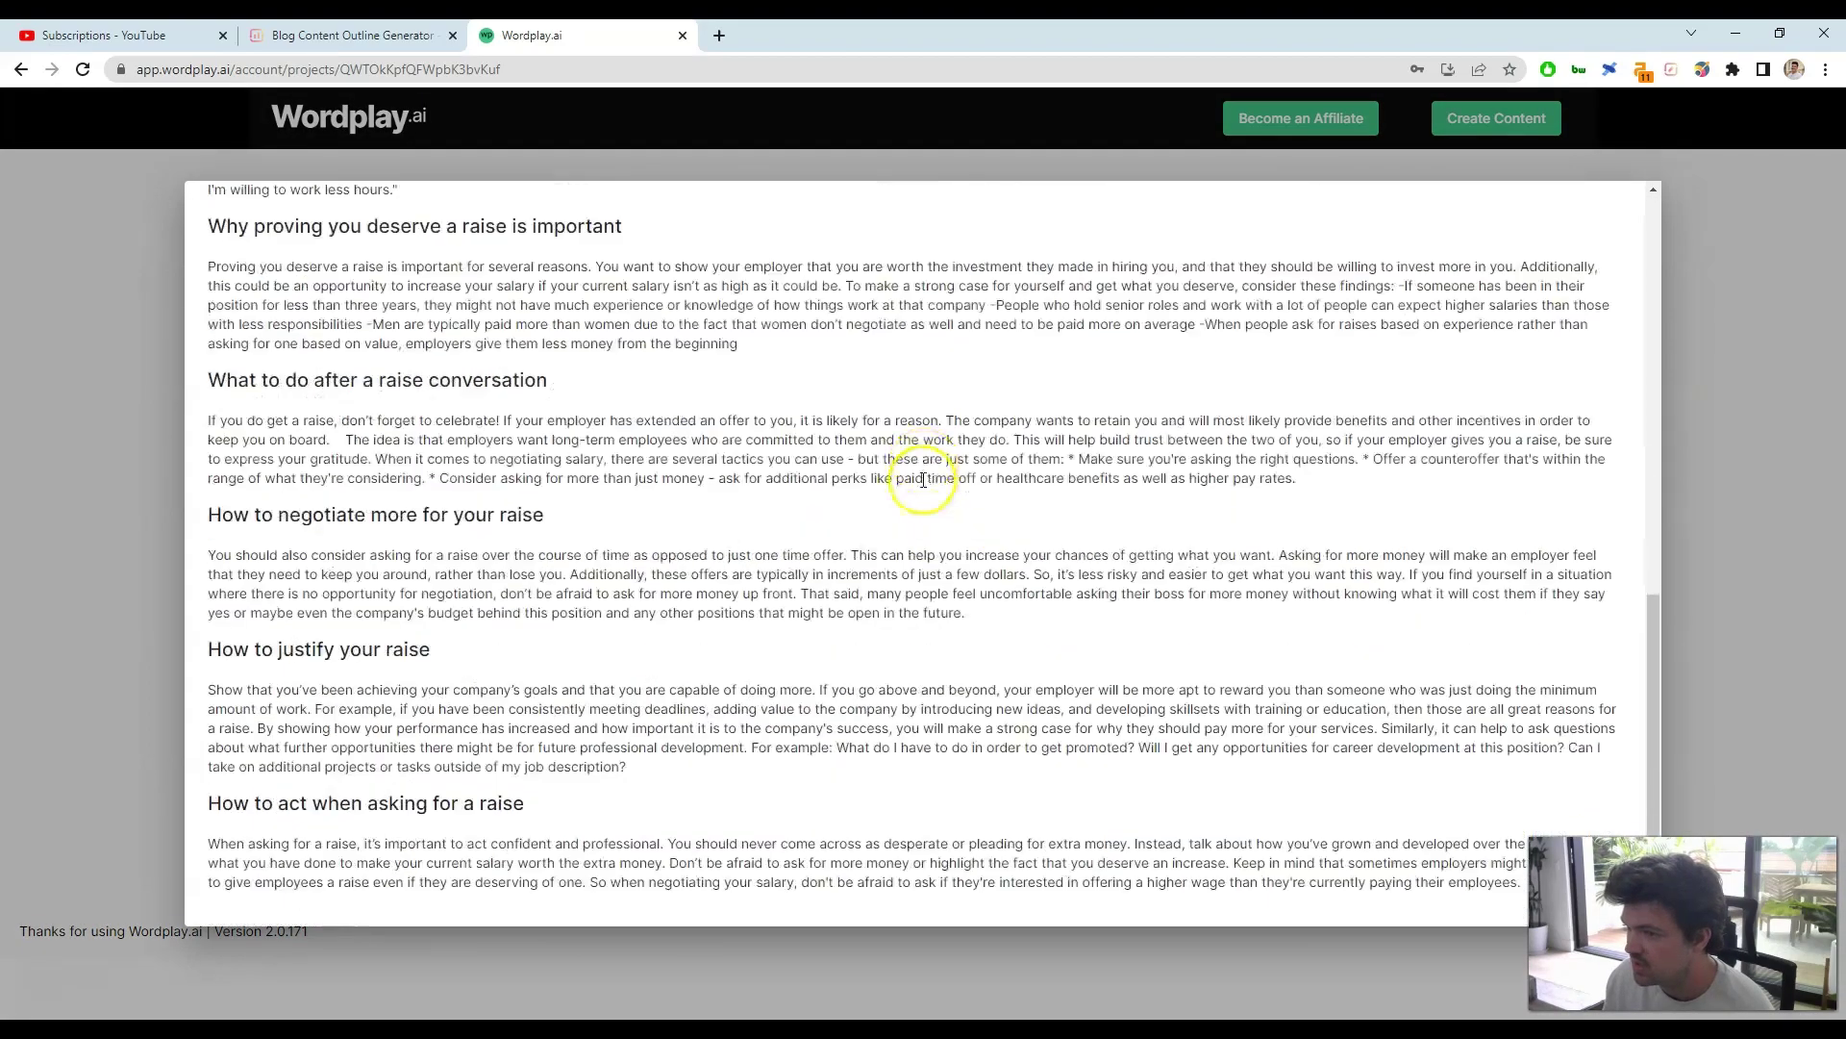
pyautogui.scroll(10, 938, 510)
pyautogui.scroll(-1, 770, 520)
pyautogui.scroll(-5, 769, 519)
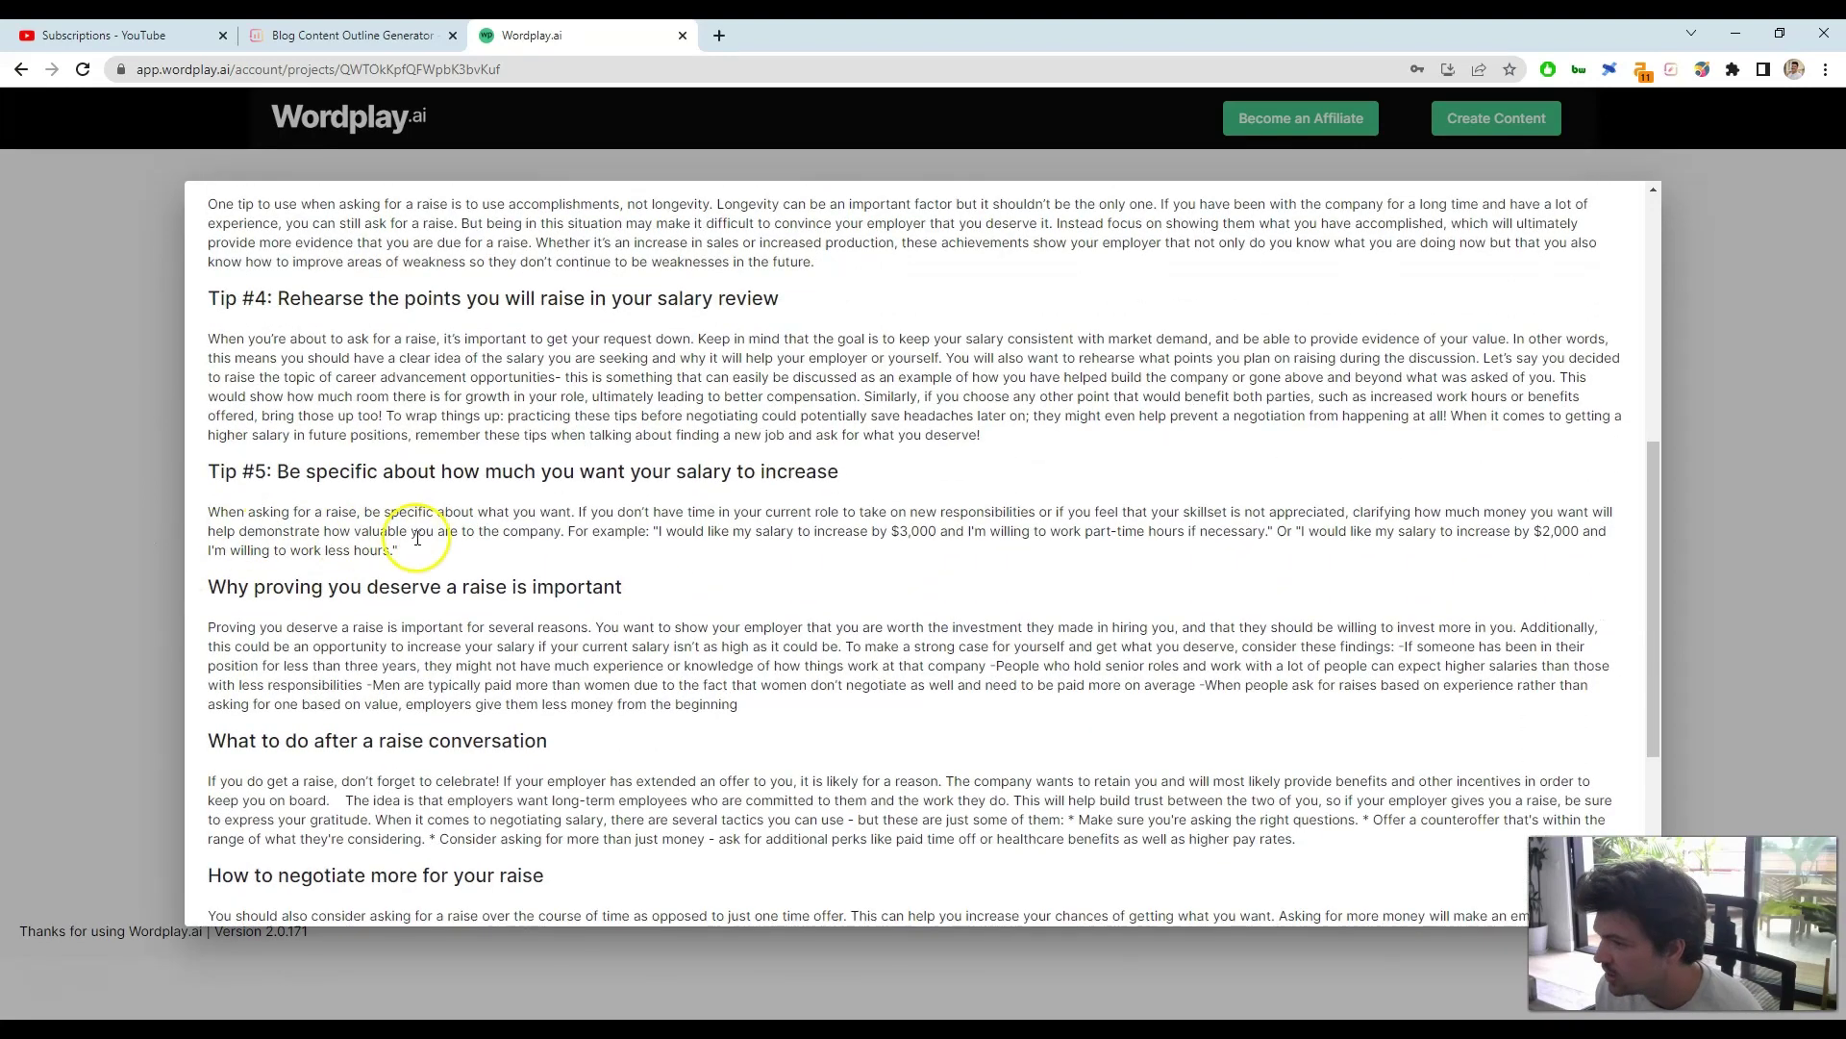
pyautogui.moveTo(398, 552); pyautogui.dragTo(566, 530)
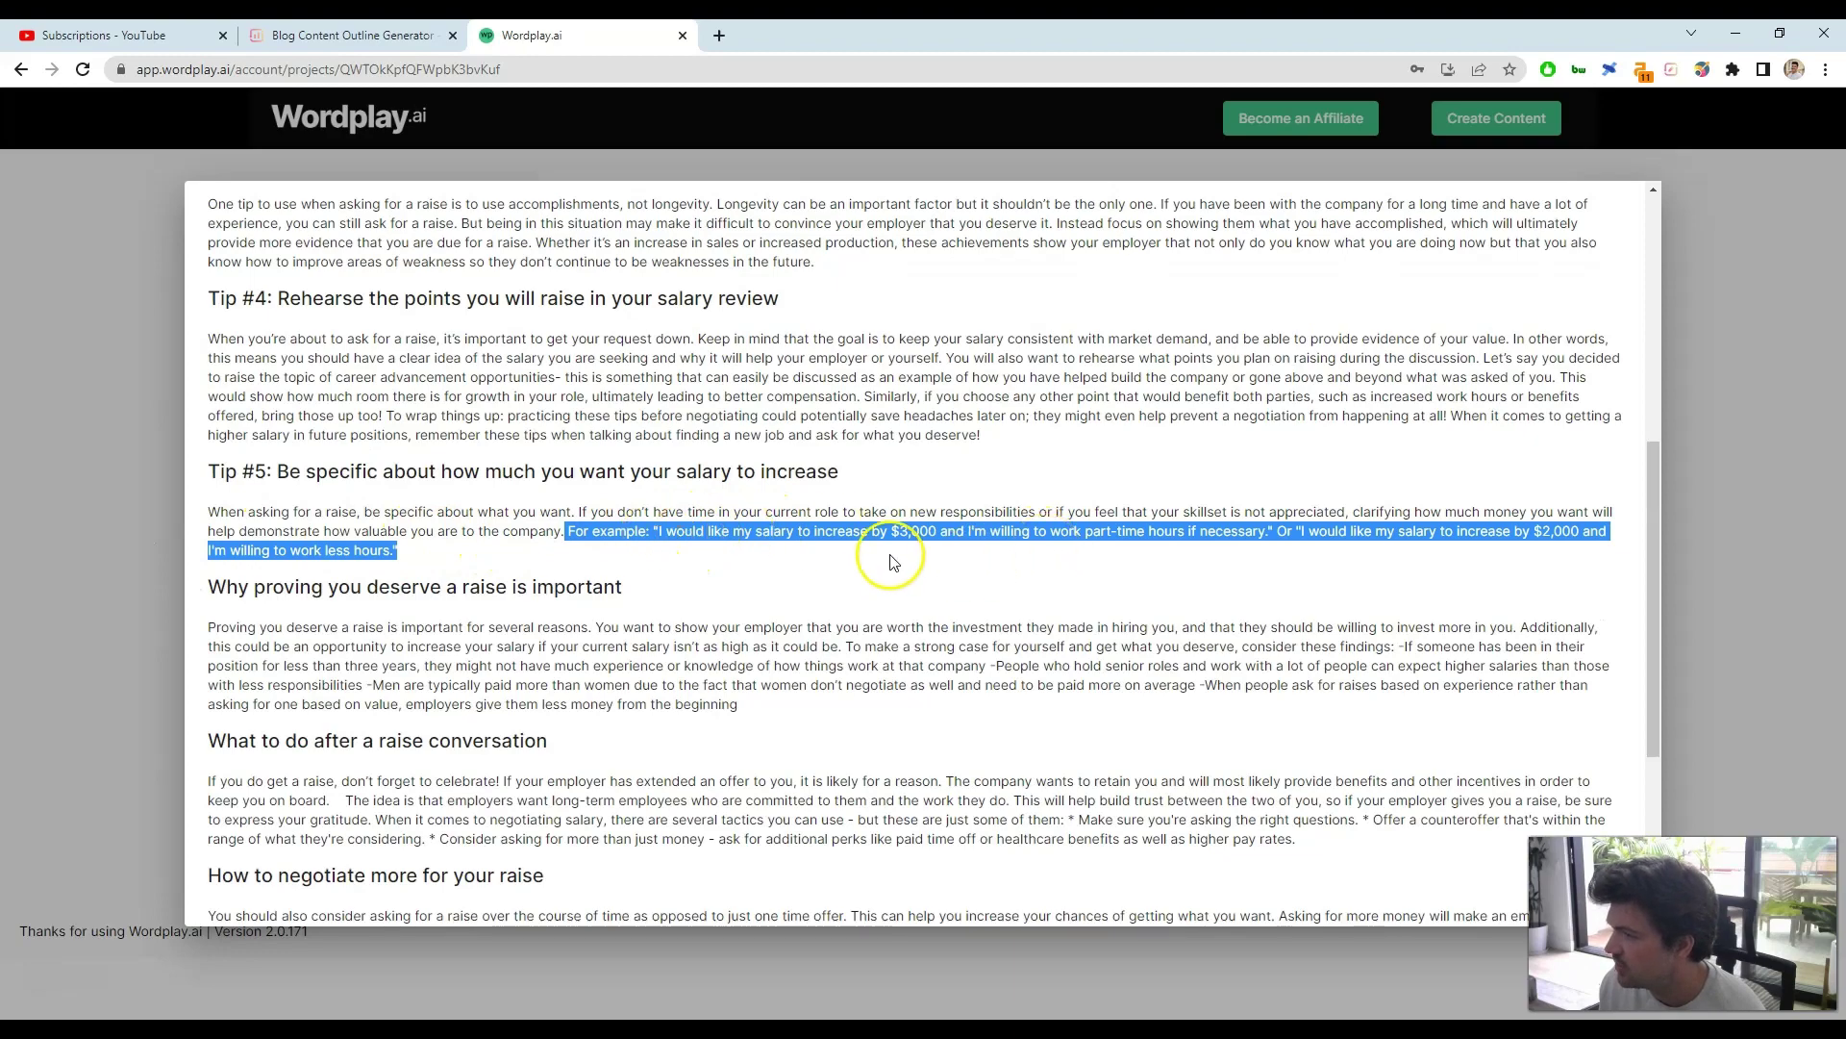
pyautogui.click(1287, 555)
pyautogui.scroll(-4, 741, 516)
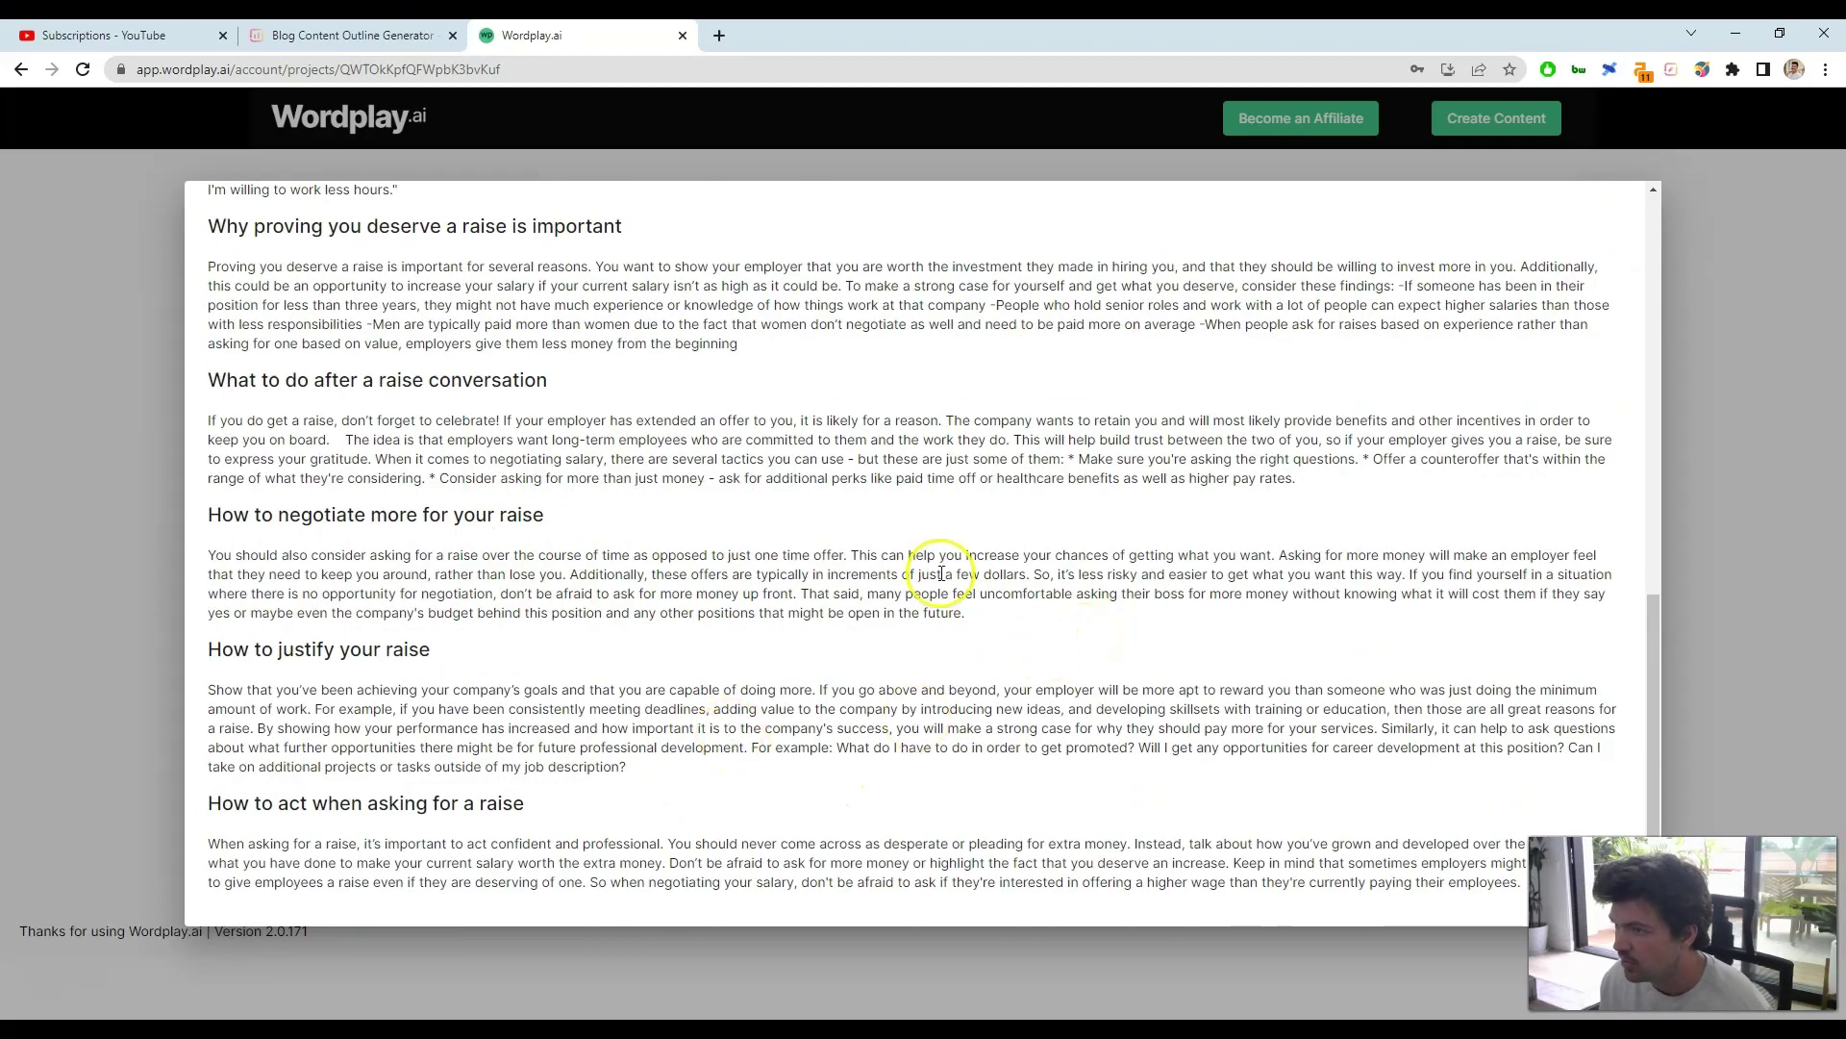
pyautogui.click(1727, 469)
# Open the raise article in the editor, glancing at the Surfer outline before returning
pyautogui.click(1115, 652)
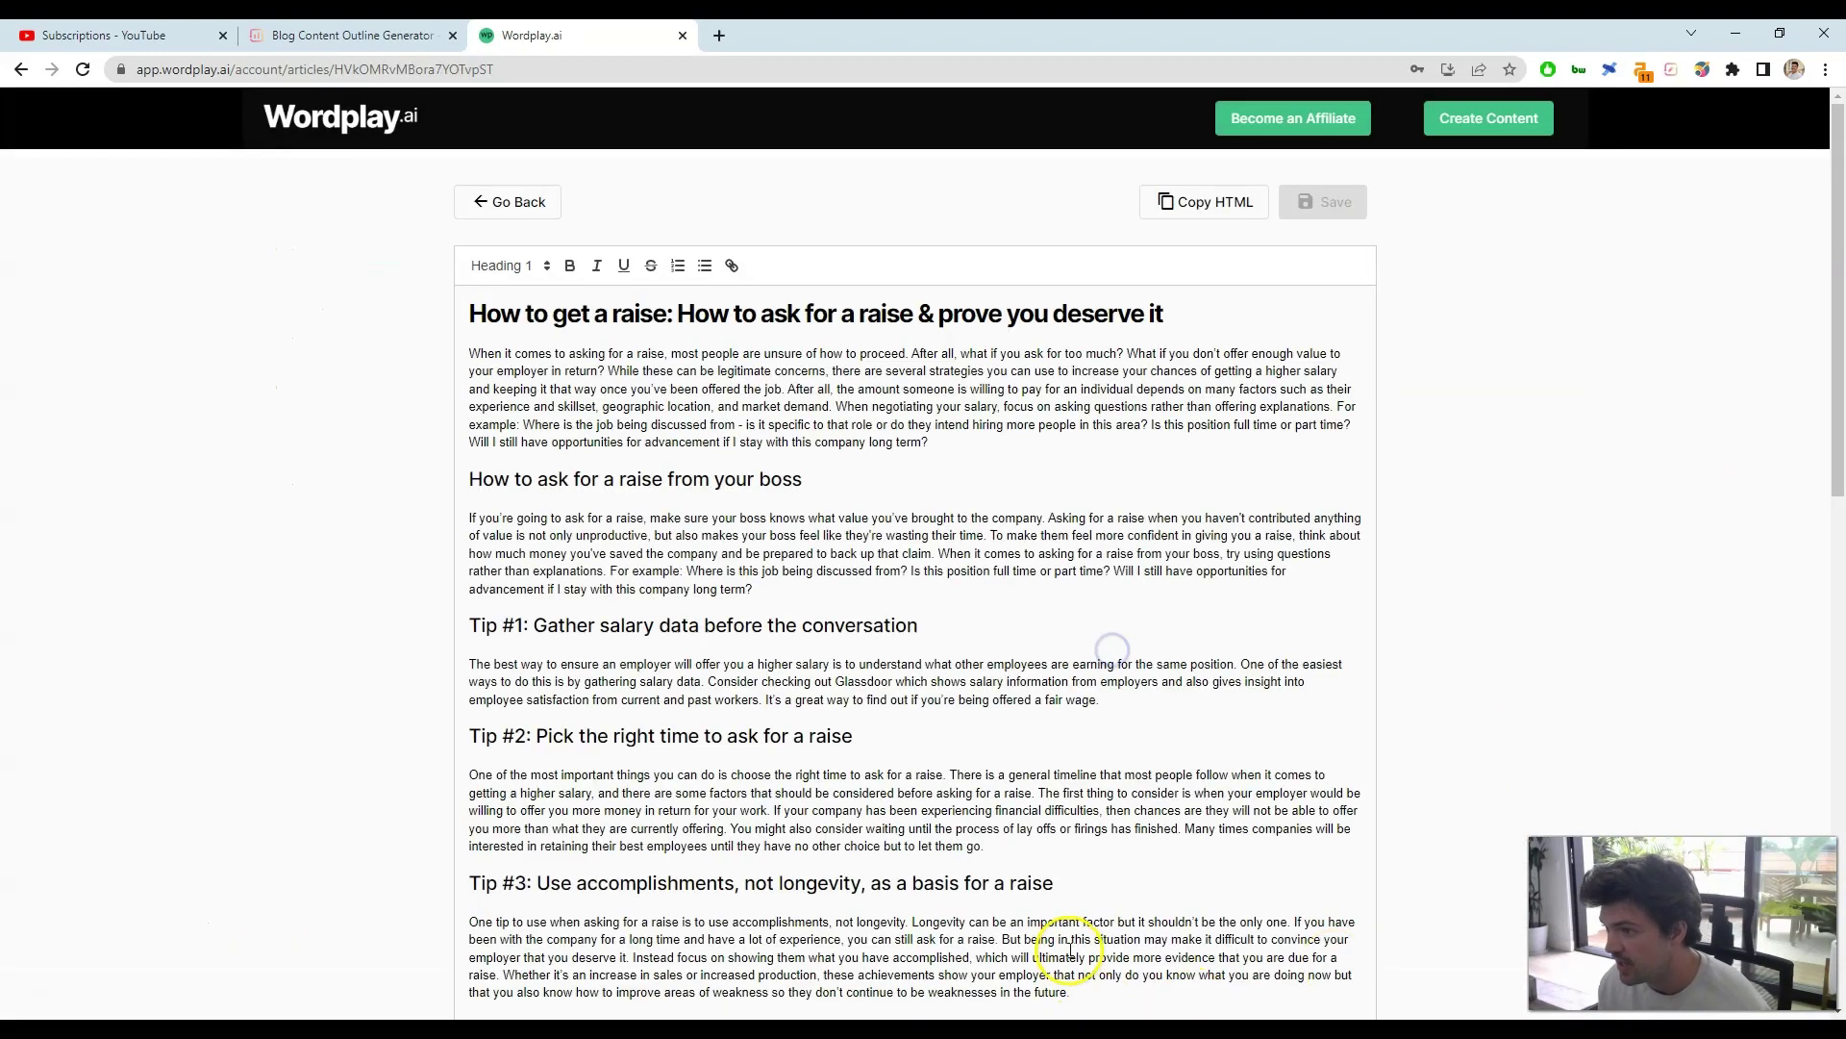
pyautogui.scroll(-1, 588, 753)
pyautogui.scroll(-5, 606, 753)
pyautogui.scroll(6, 639, 770)
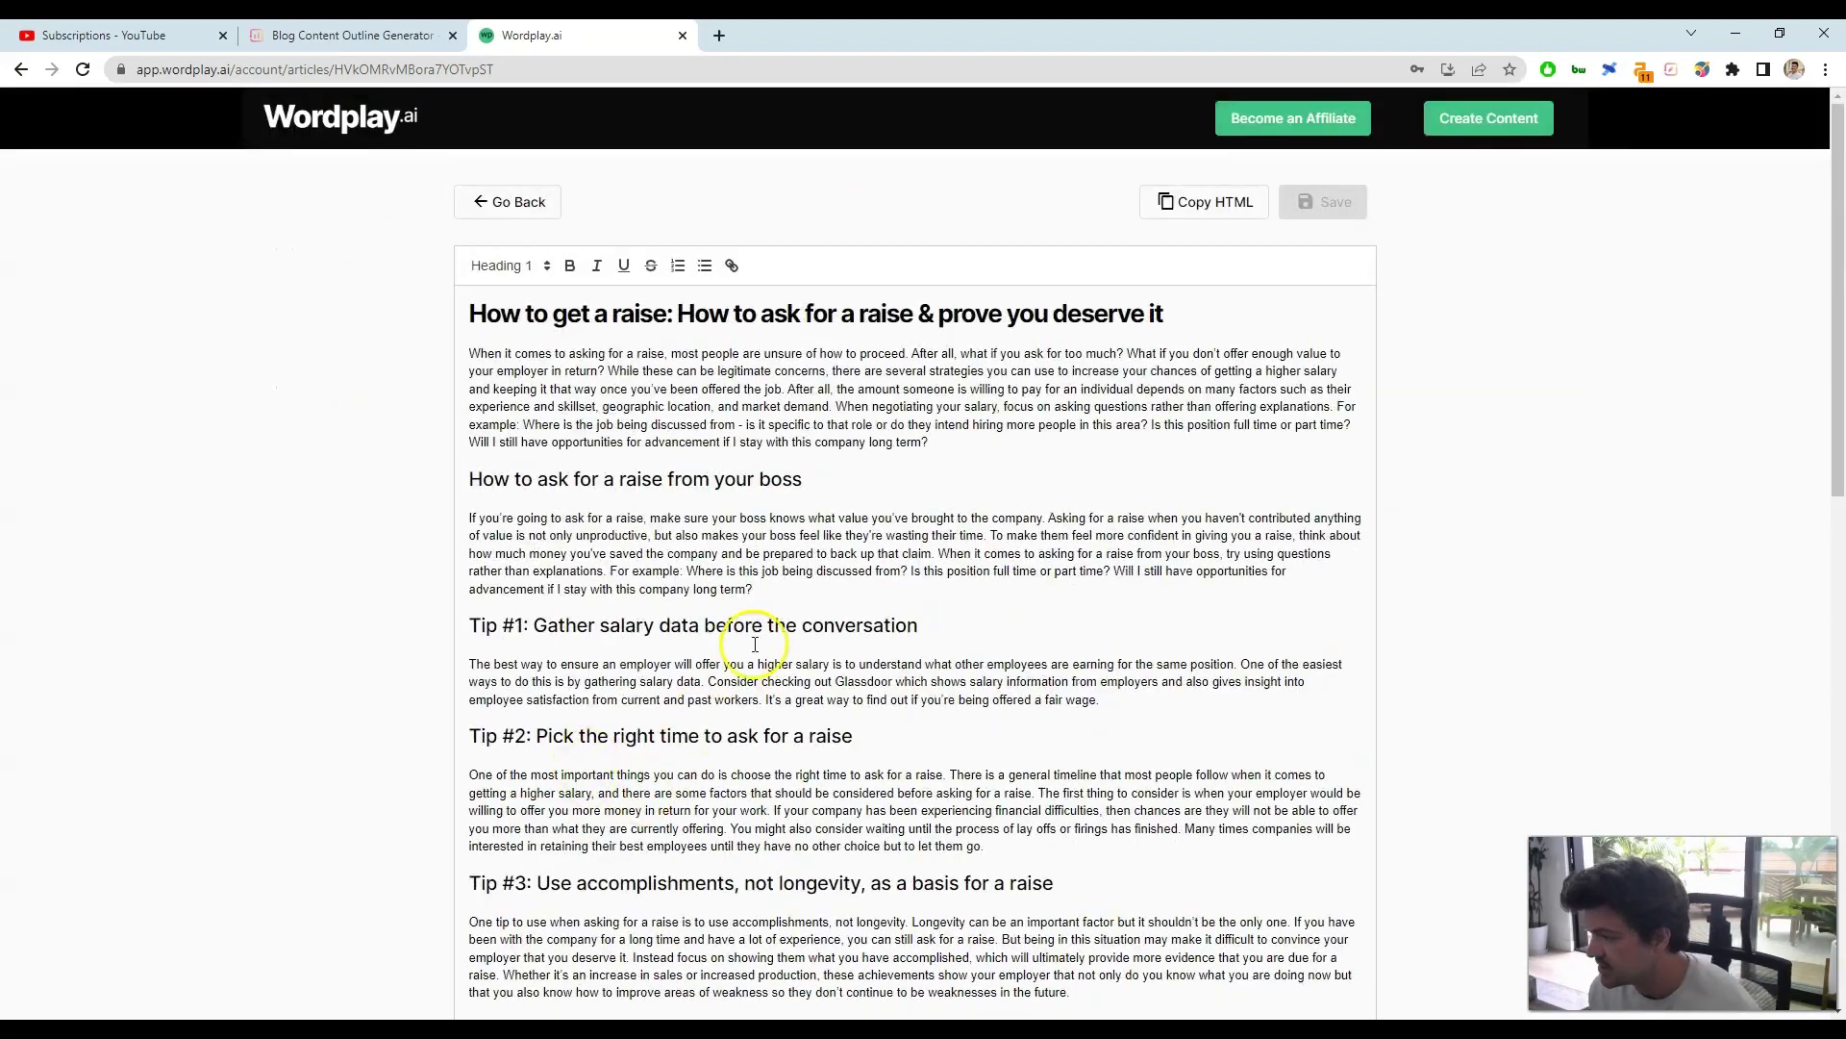
pyautogui.click(351, 34)
pyautogui.scroll(2, 102, 154)
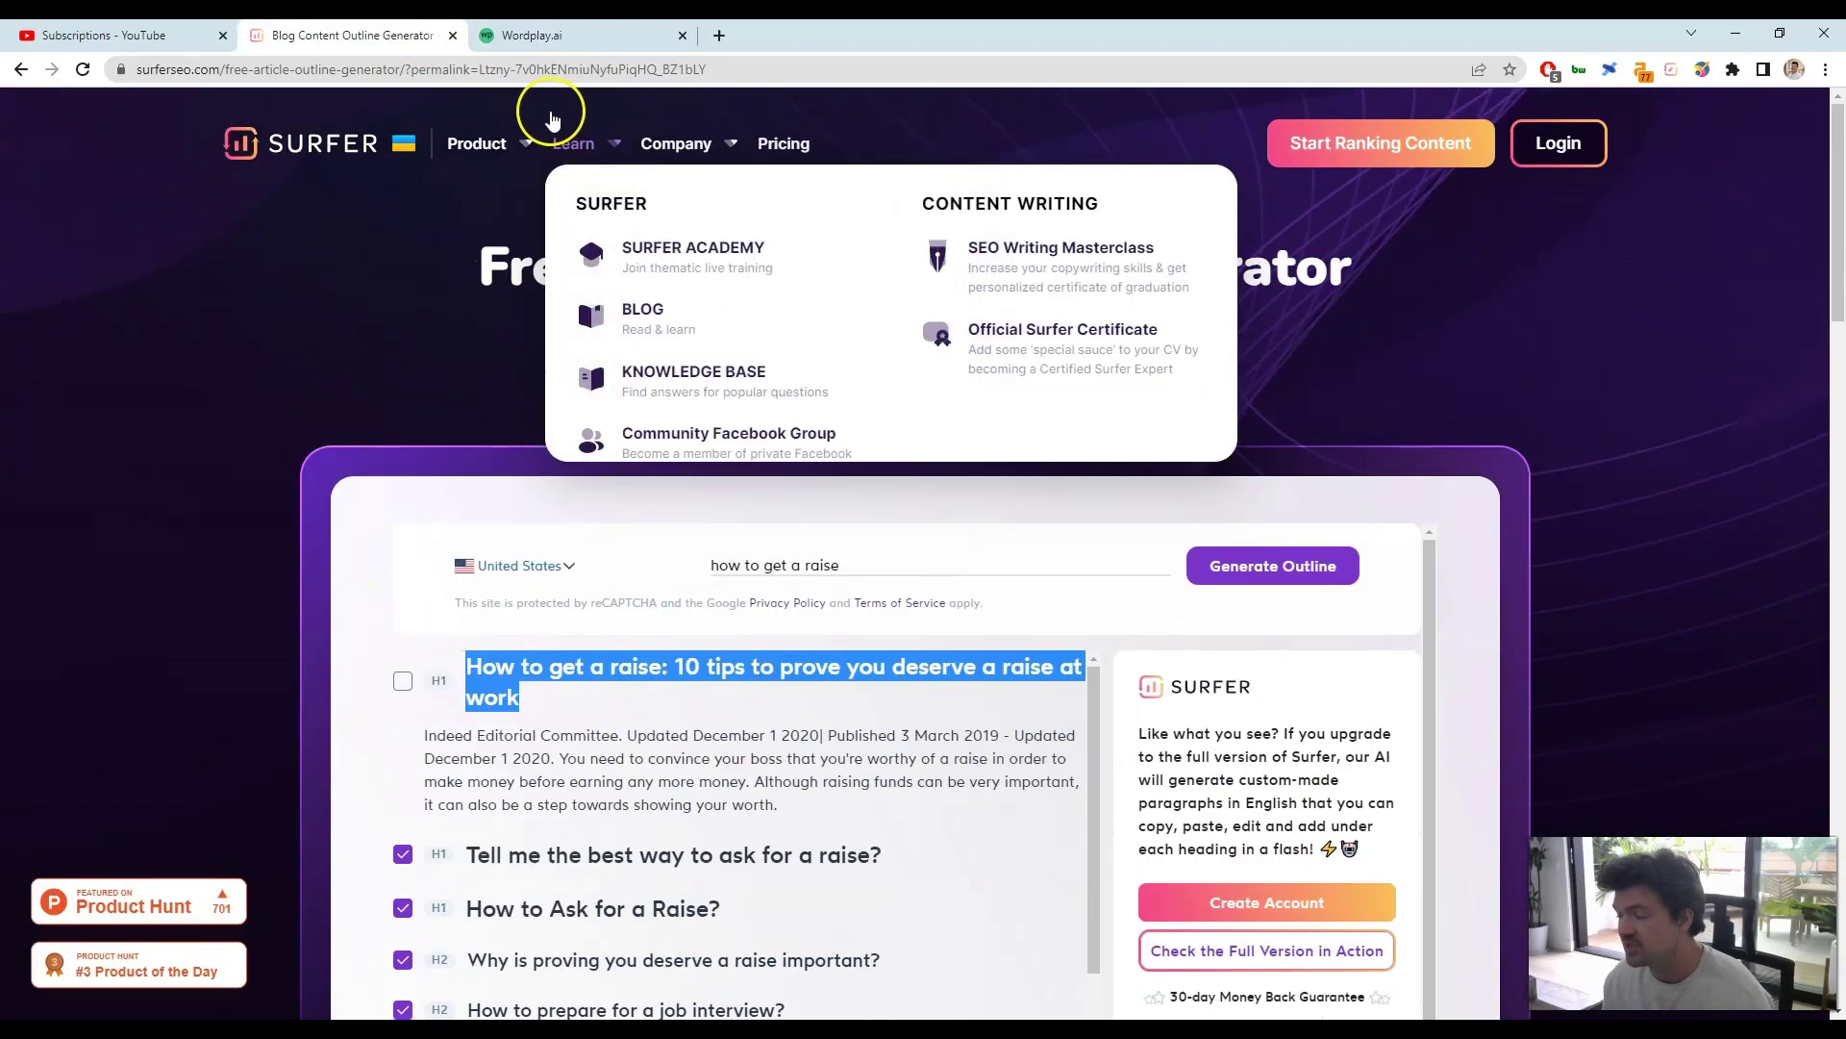
pyautogui.click(535, 35)
# Copy the whole article into WordCounter to confirm 1,793 words, then go back to Surfer
pyautogui.hotkey('ctrl', 'a')
pyautogui.click(803, 34)
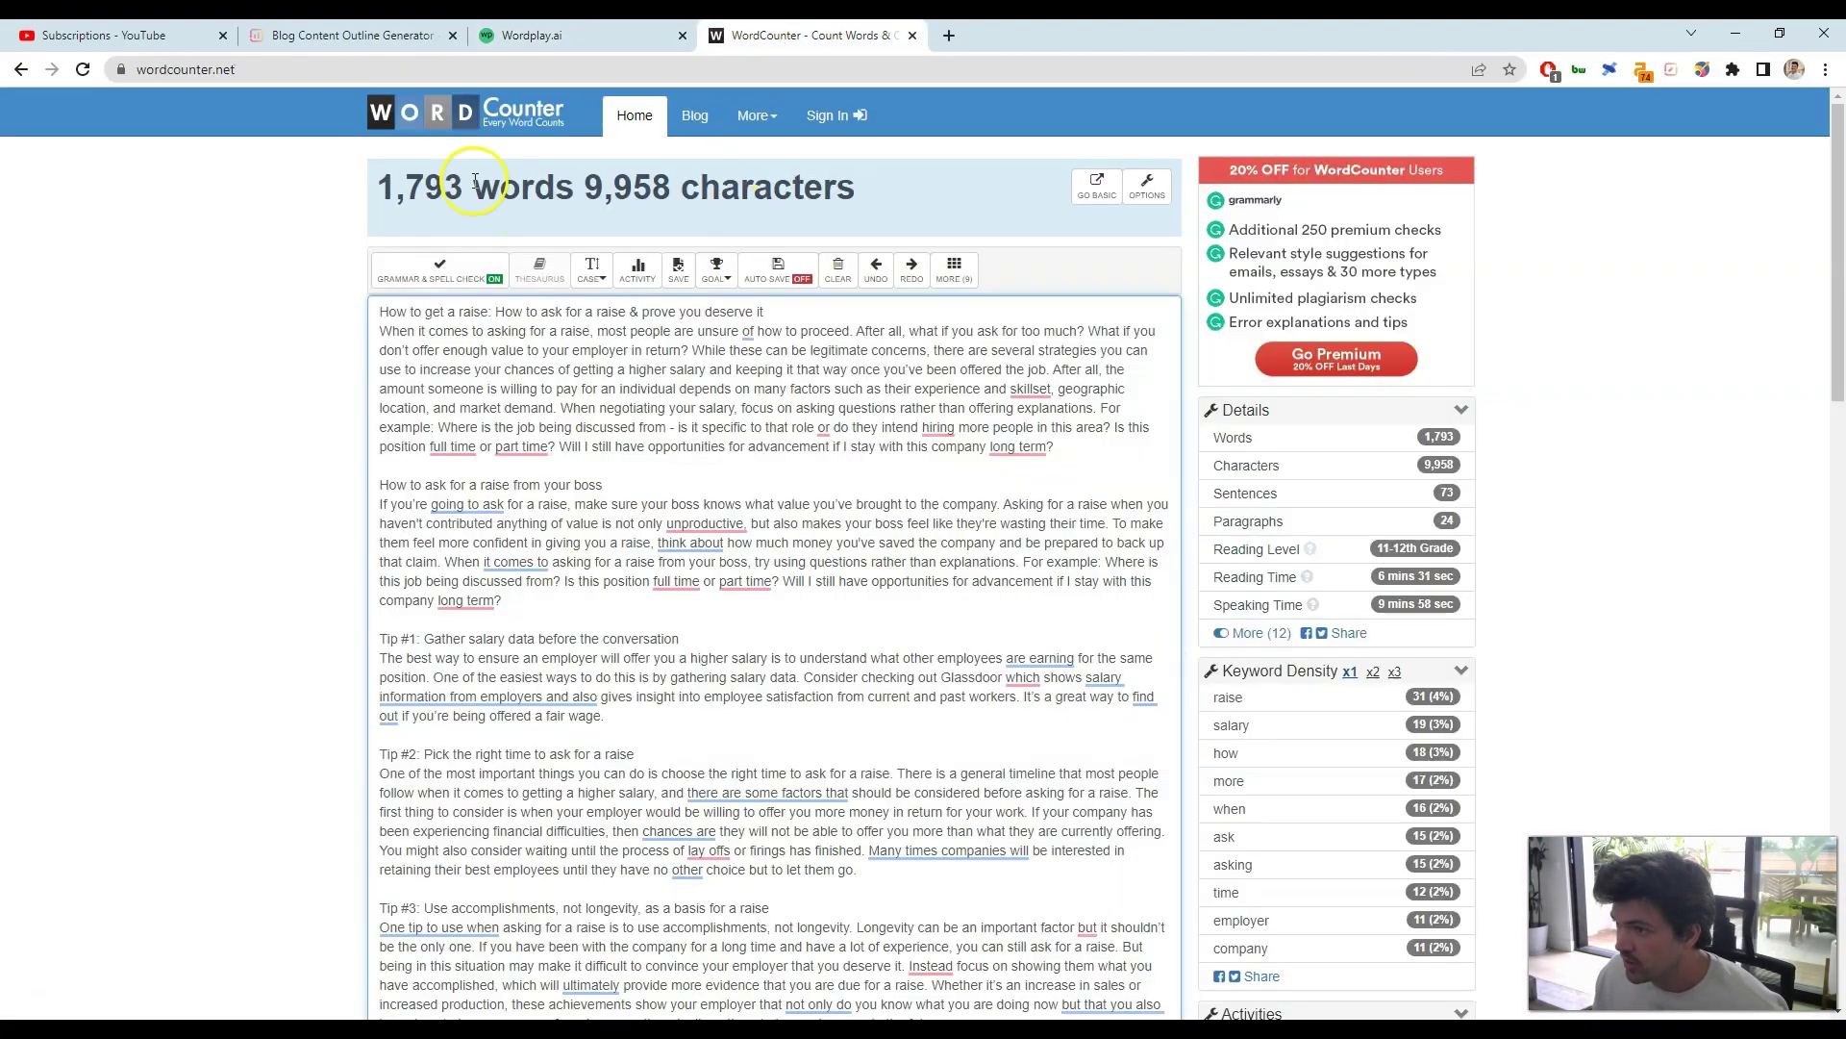
pyautogui.click(368, 166)
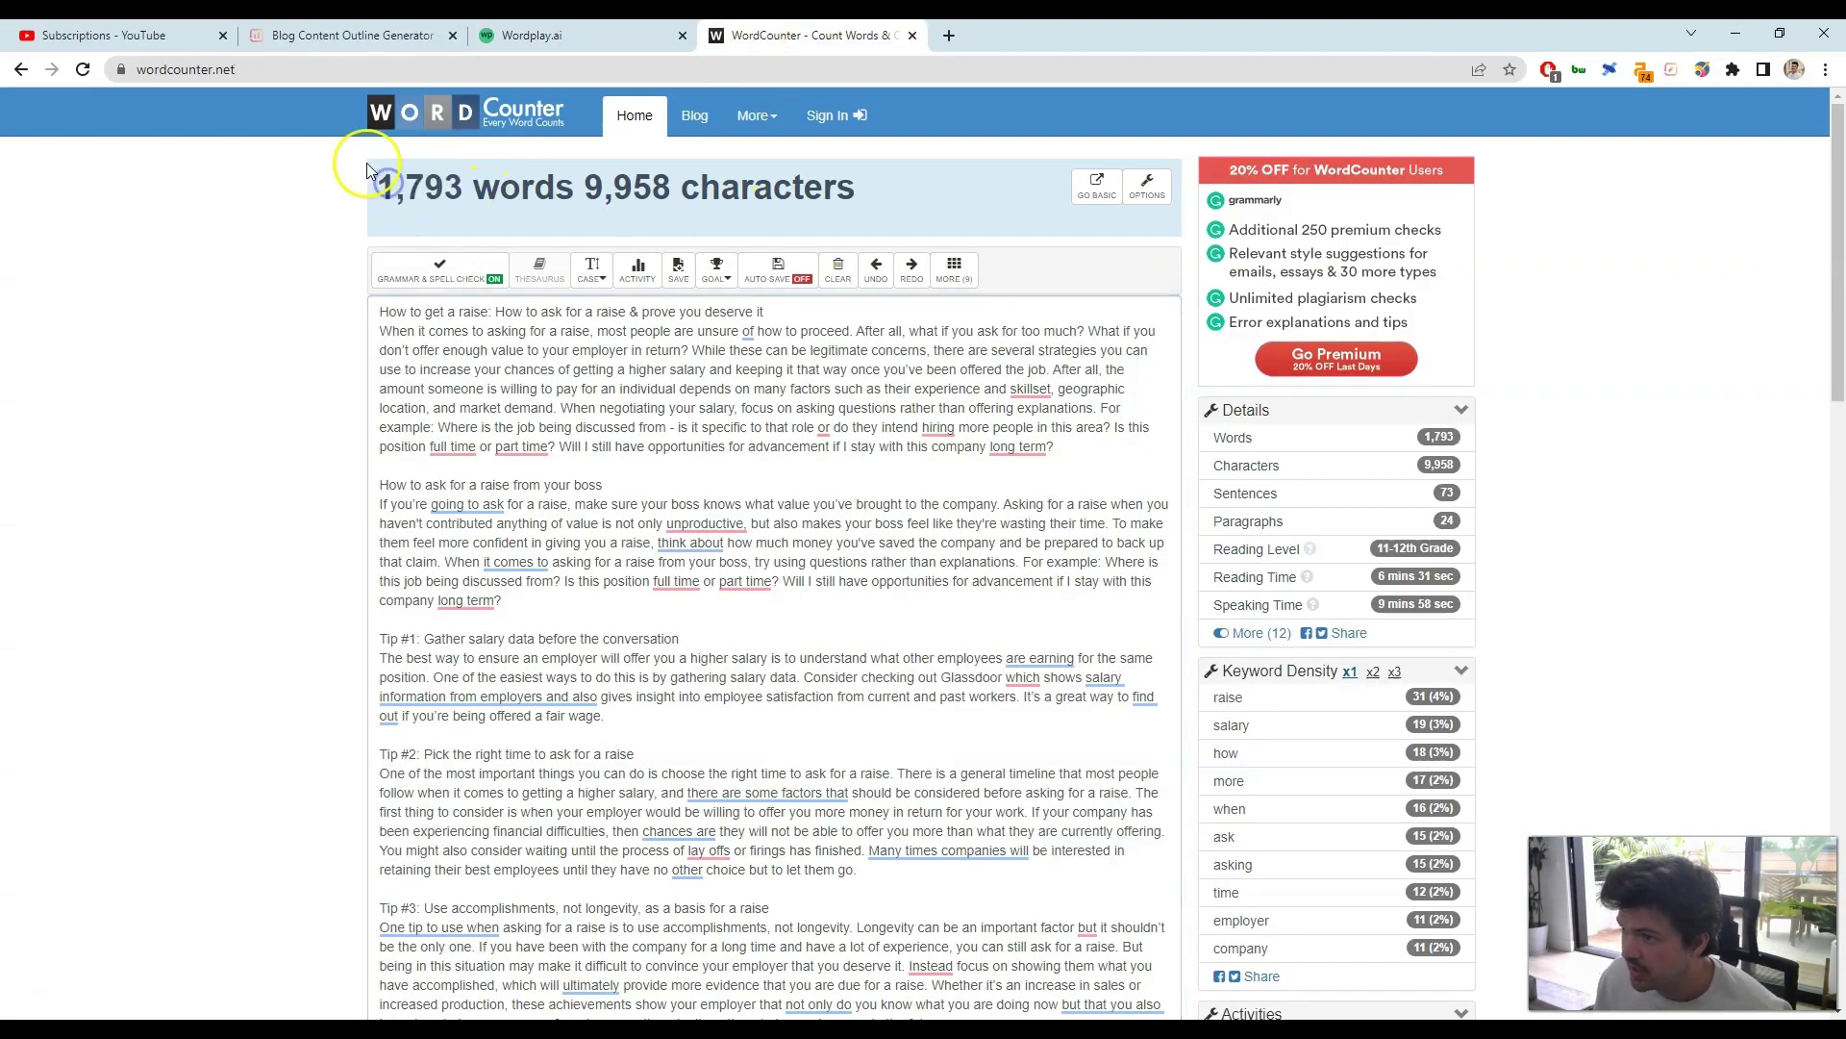
pyautogui.click(664, 35)
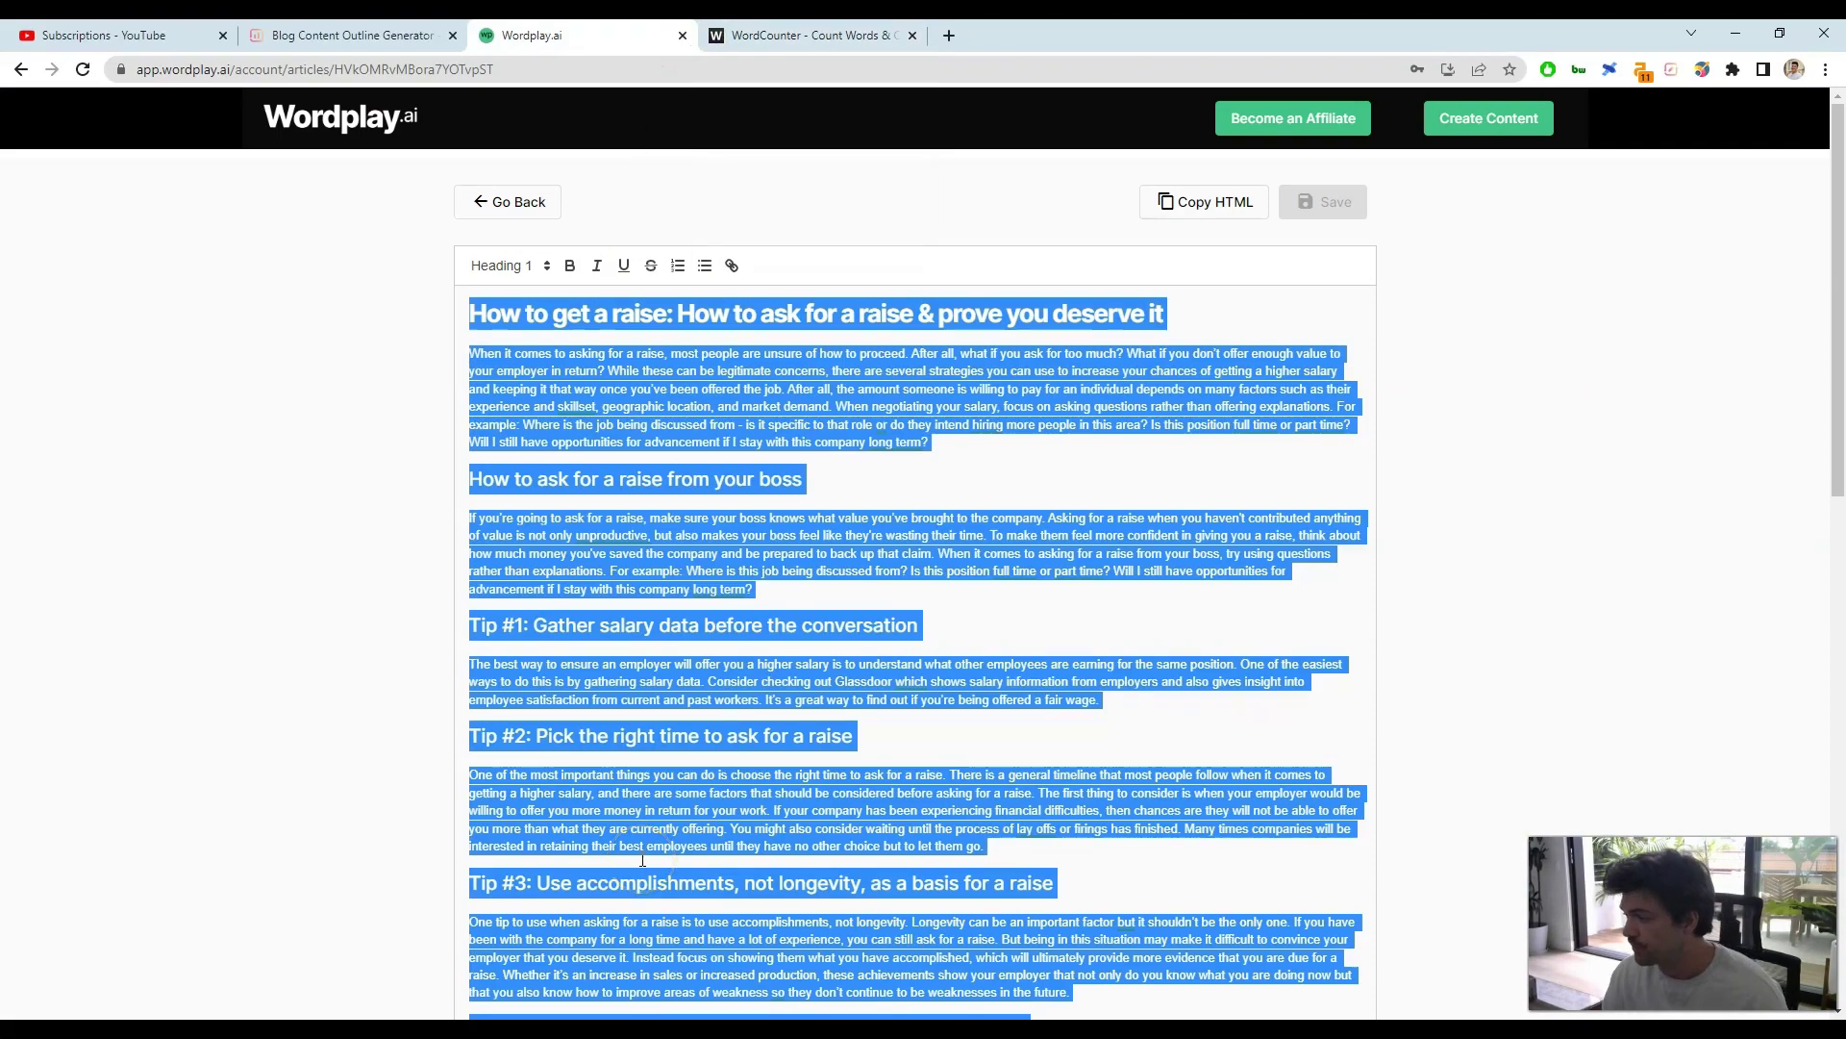
pyautogui.hotkey('ctrl', 'shift', 'Tab')
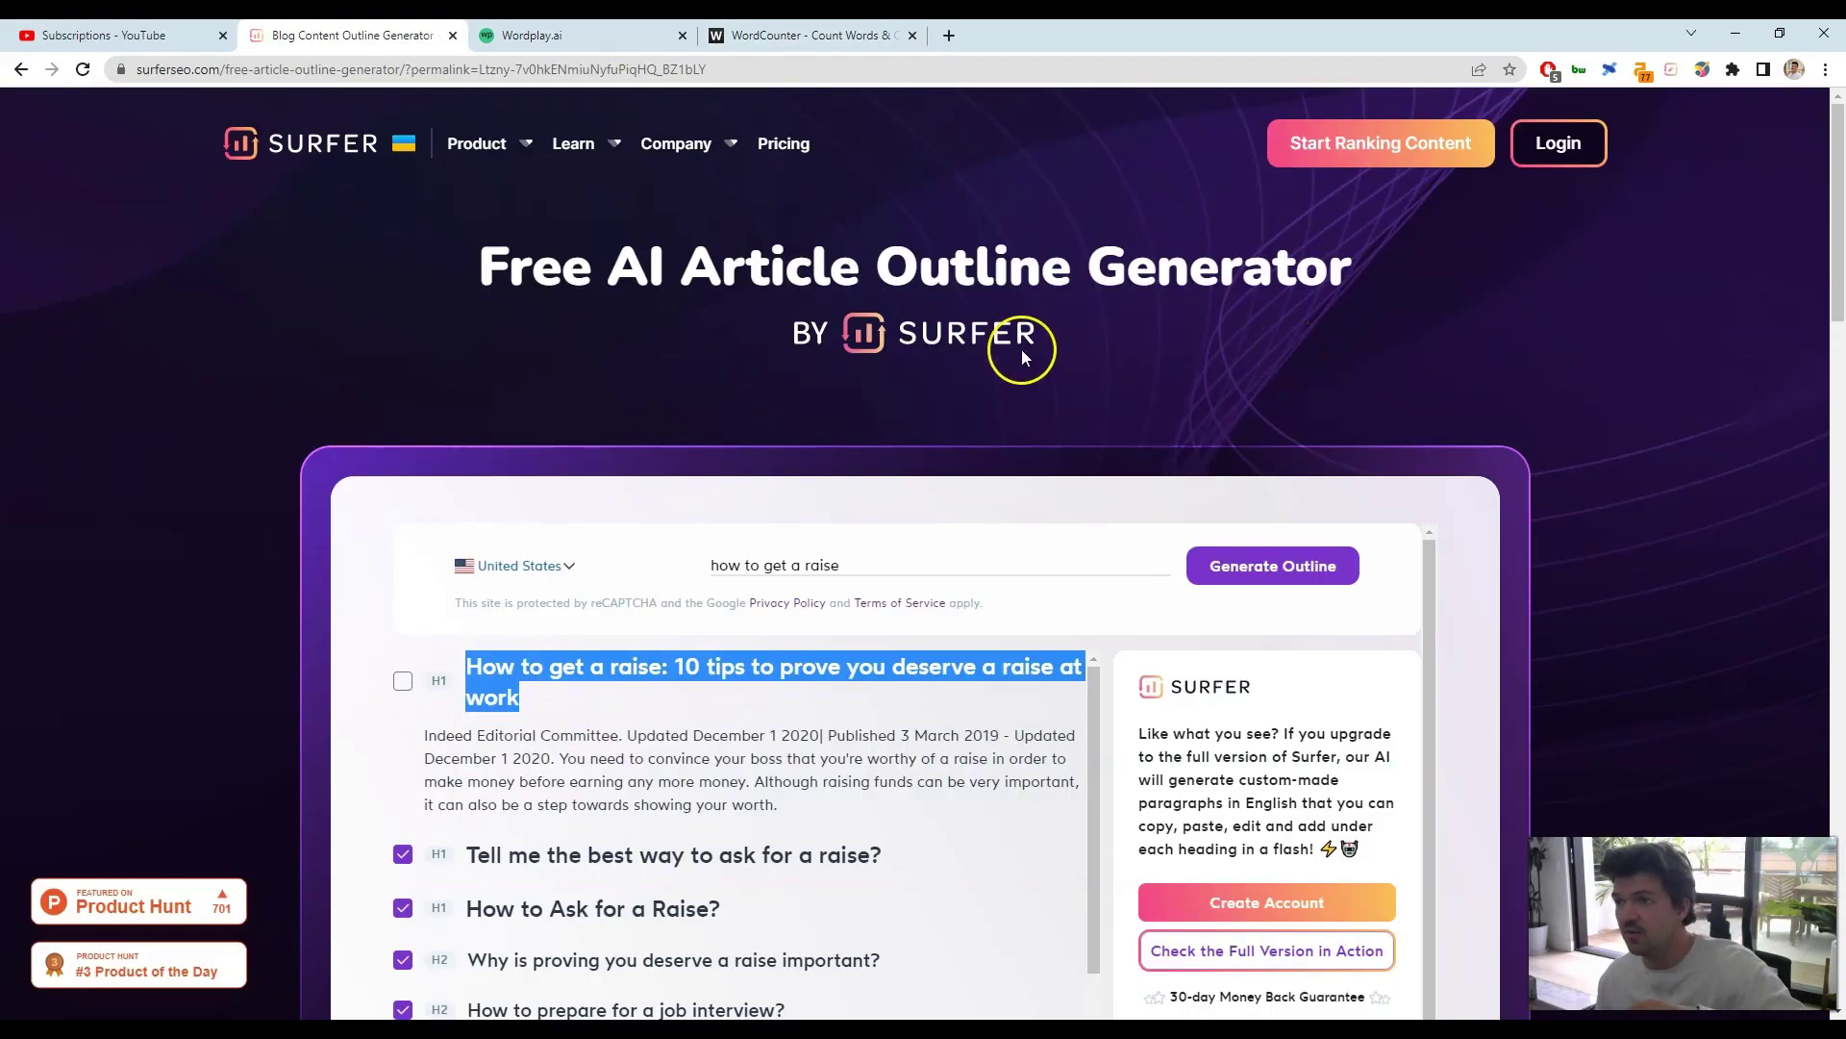
# Highlight the Surfer generator title, then return to the Wordplay.ai preview of the raise article
pyautogui.moveTo(424, 350); pyautogui.dragTo(1439, 383)
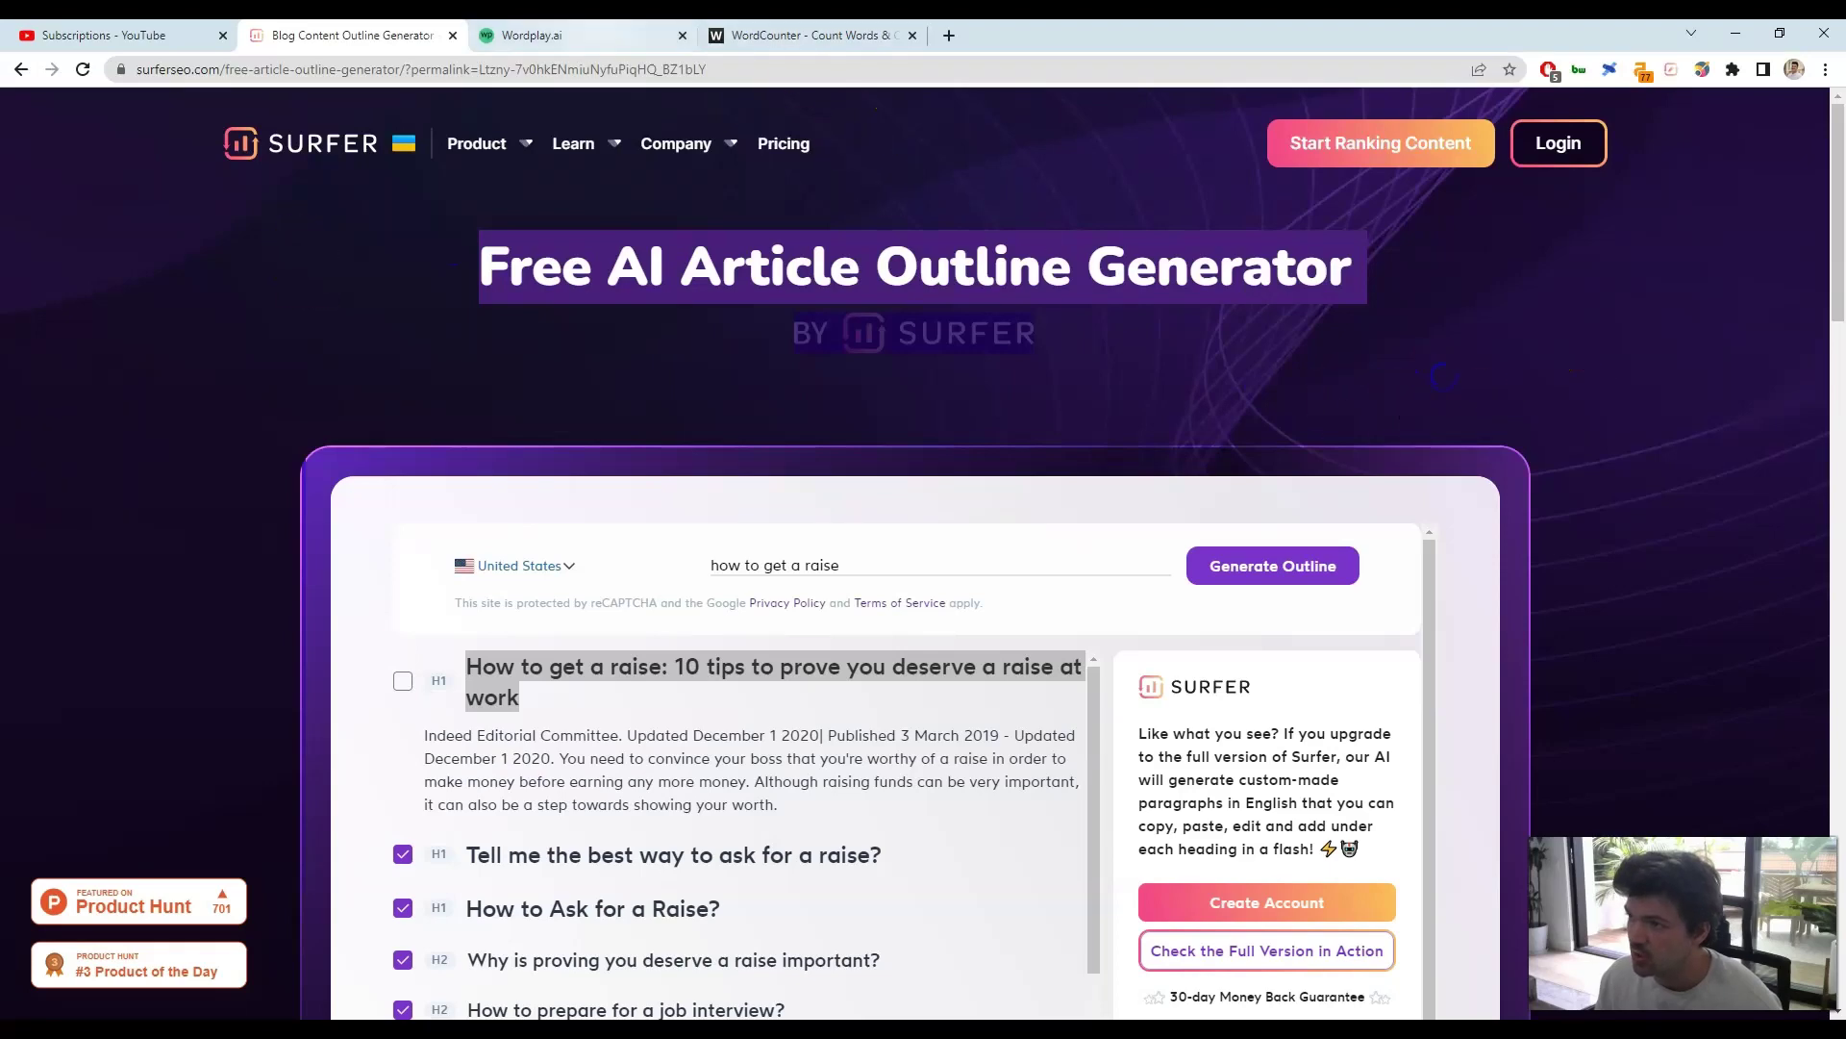
pyautogui.click(548, 34)
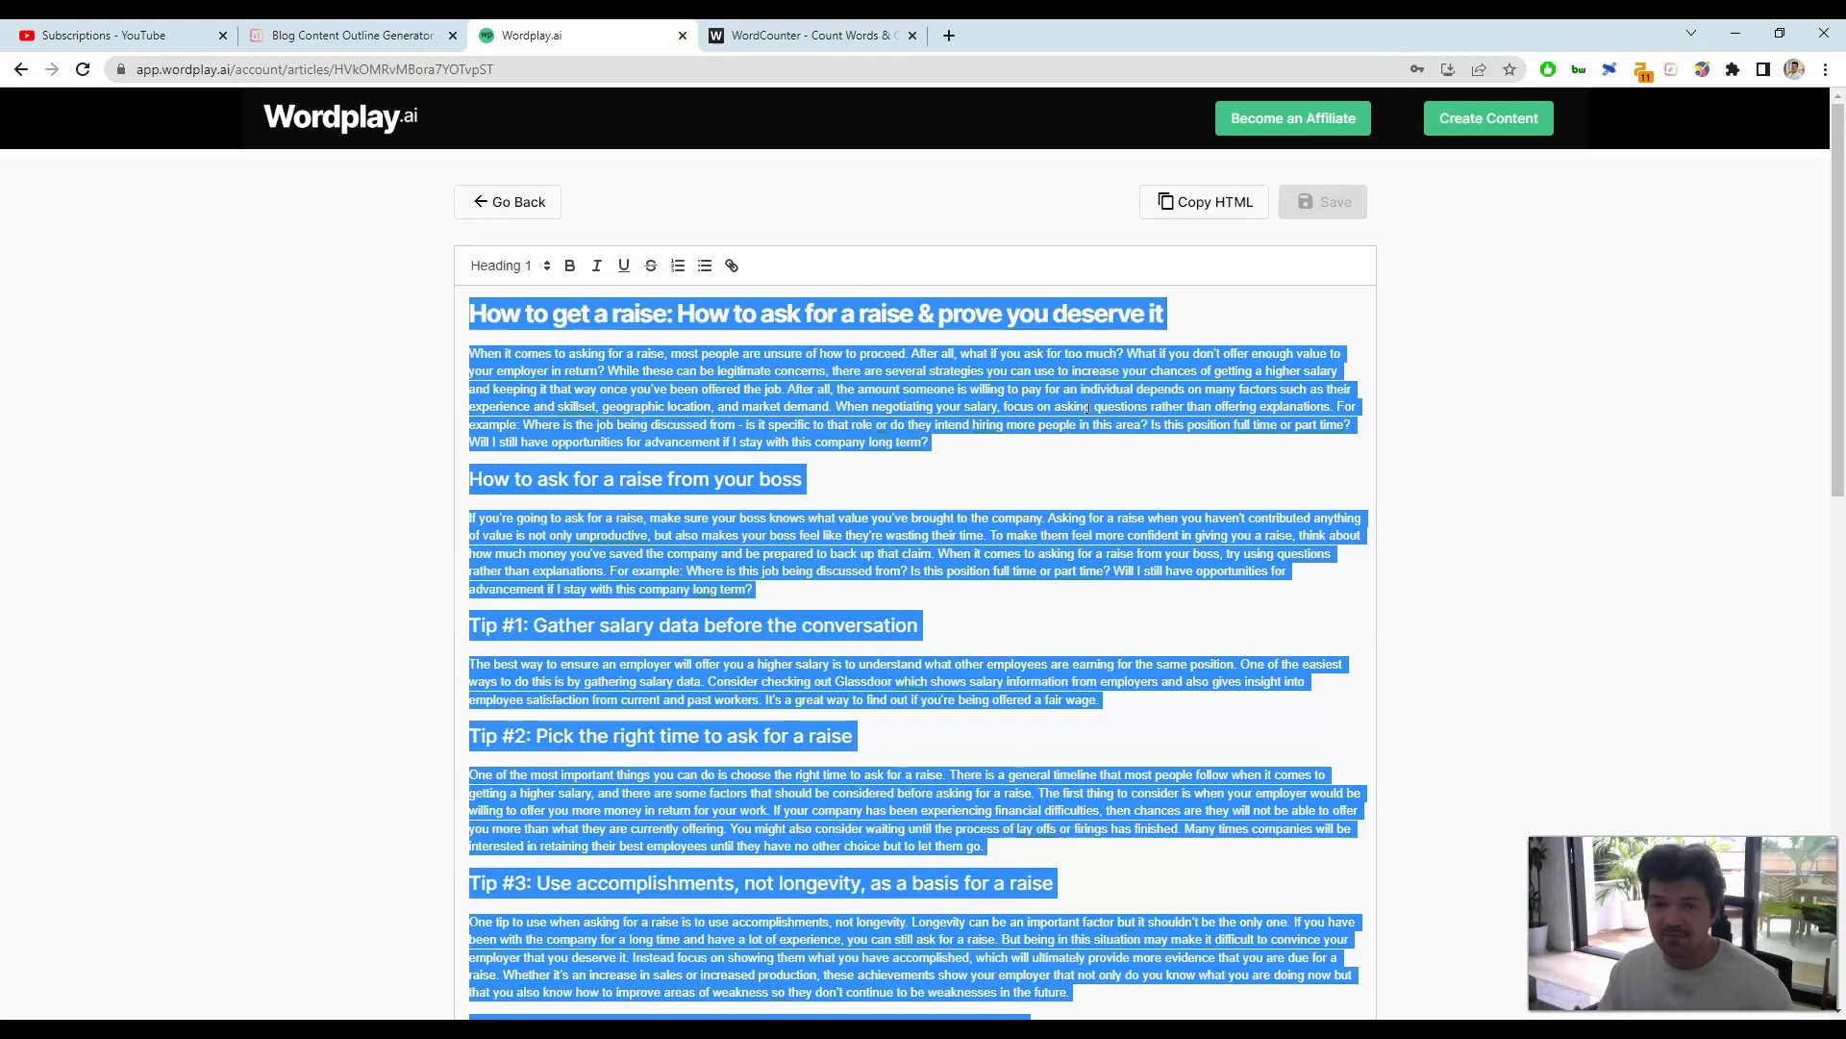
pyautogui.hotkey('alt', 'Left')
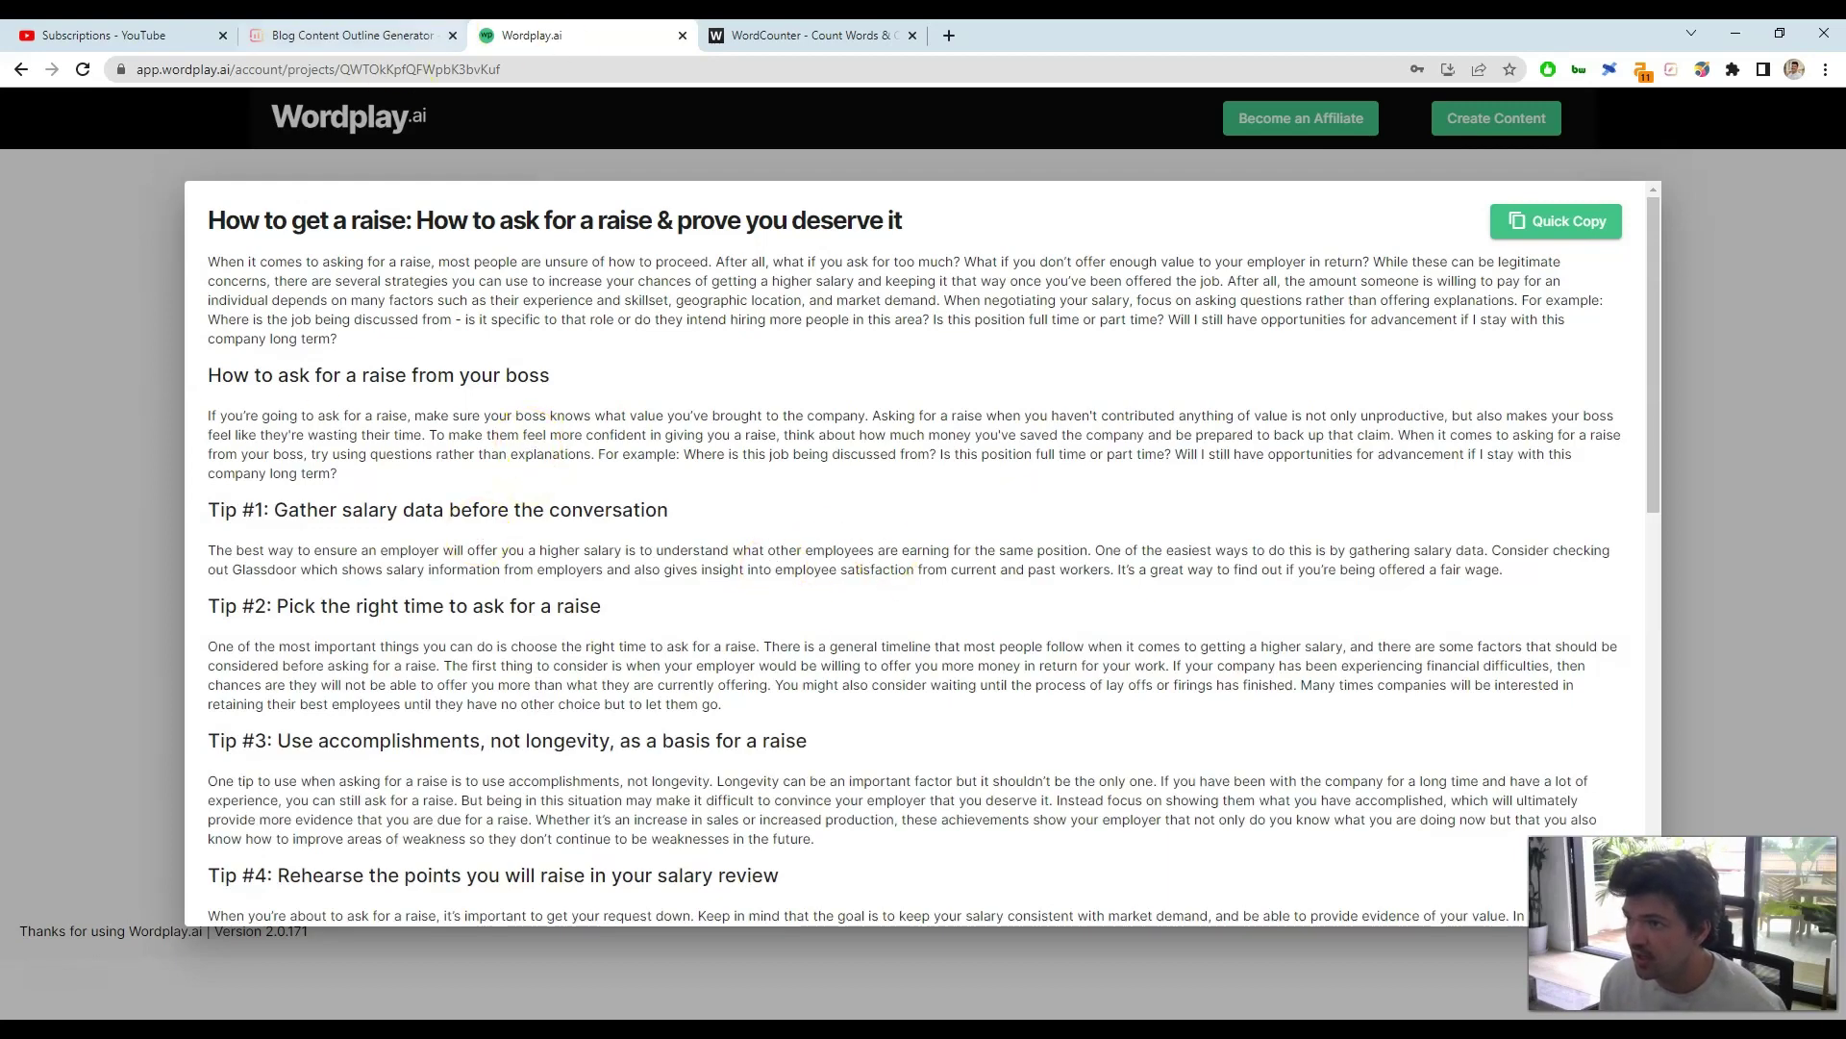
pyautogui.click(352, 35)
pyautogui.scroll(-6, 915, 804)
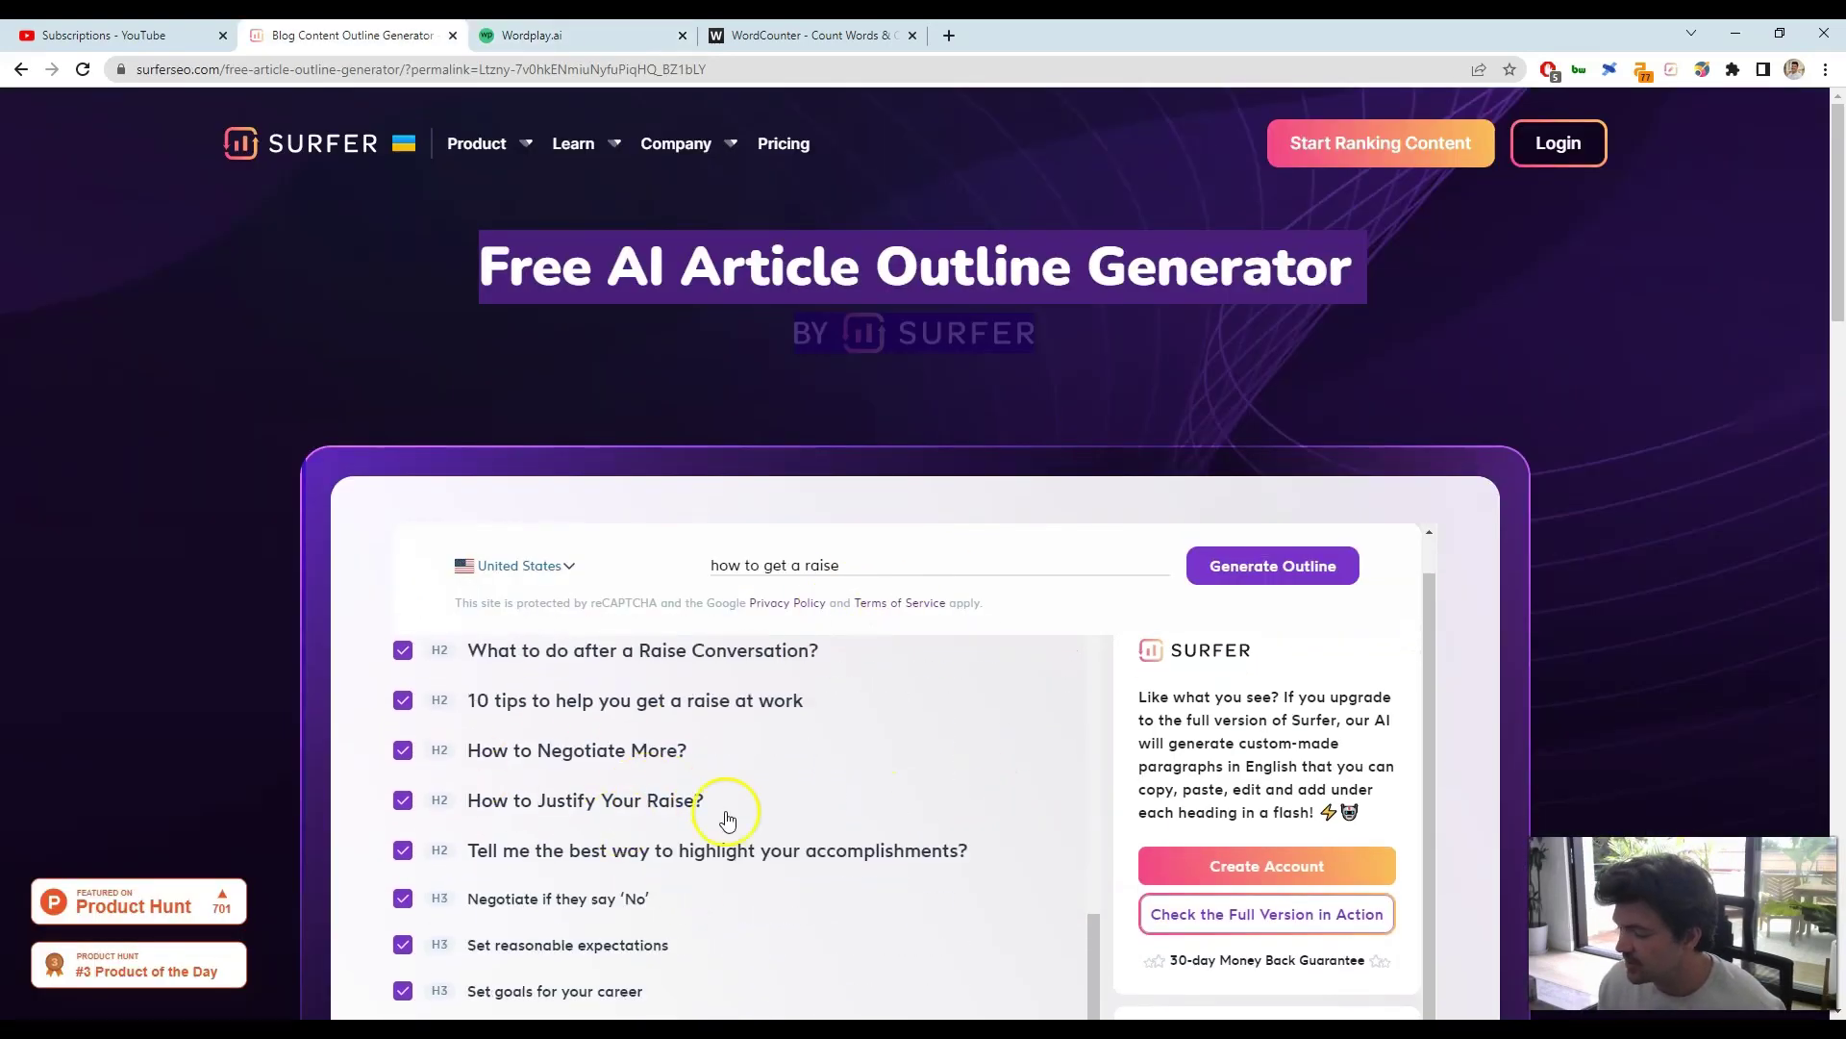
pyautogui.click(577, 35)
pyautogui.moveTo(603, 607); pyautogui.dragTo(297, 617)
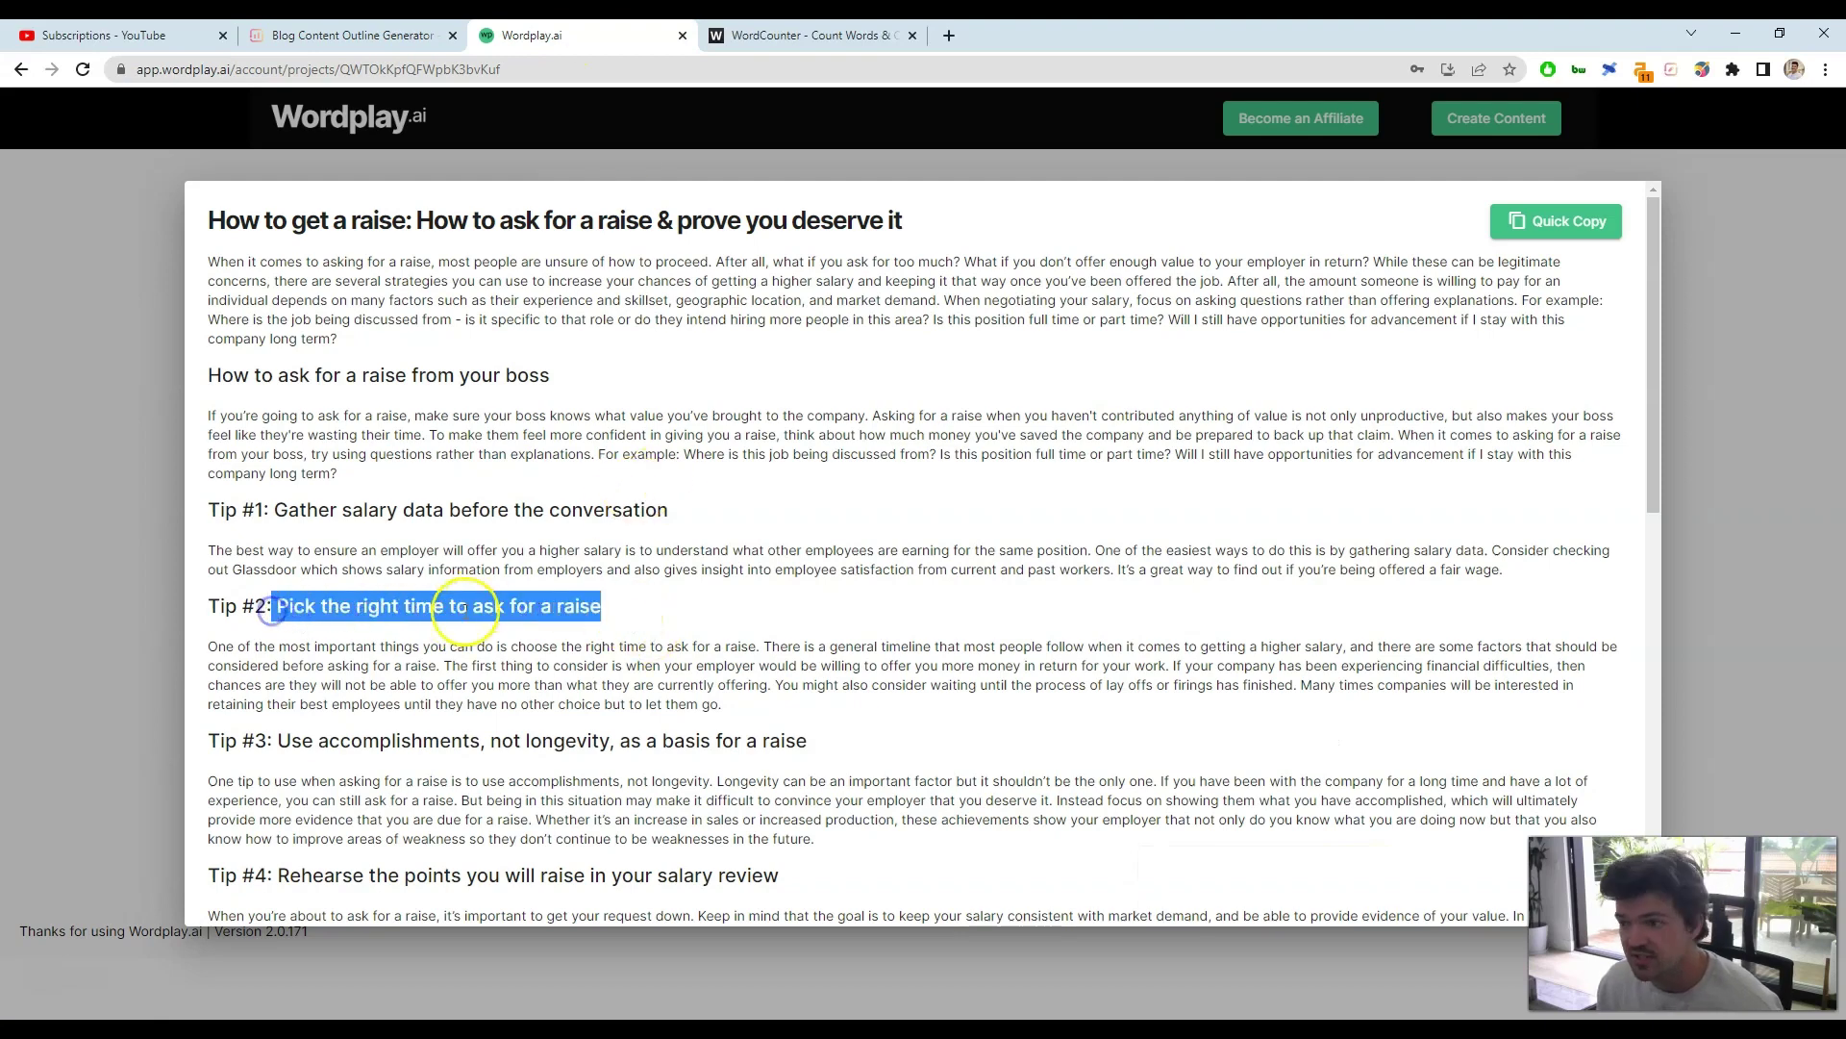
pyautogui.click(481, 613)
pyautogui.moveTo(265, 610); pyautogui.dragTo(619, 598)
pyautogui.click(505, 607)
pyautogui.moveTo(504, 606); pyautogui.dragTo(282, 613)
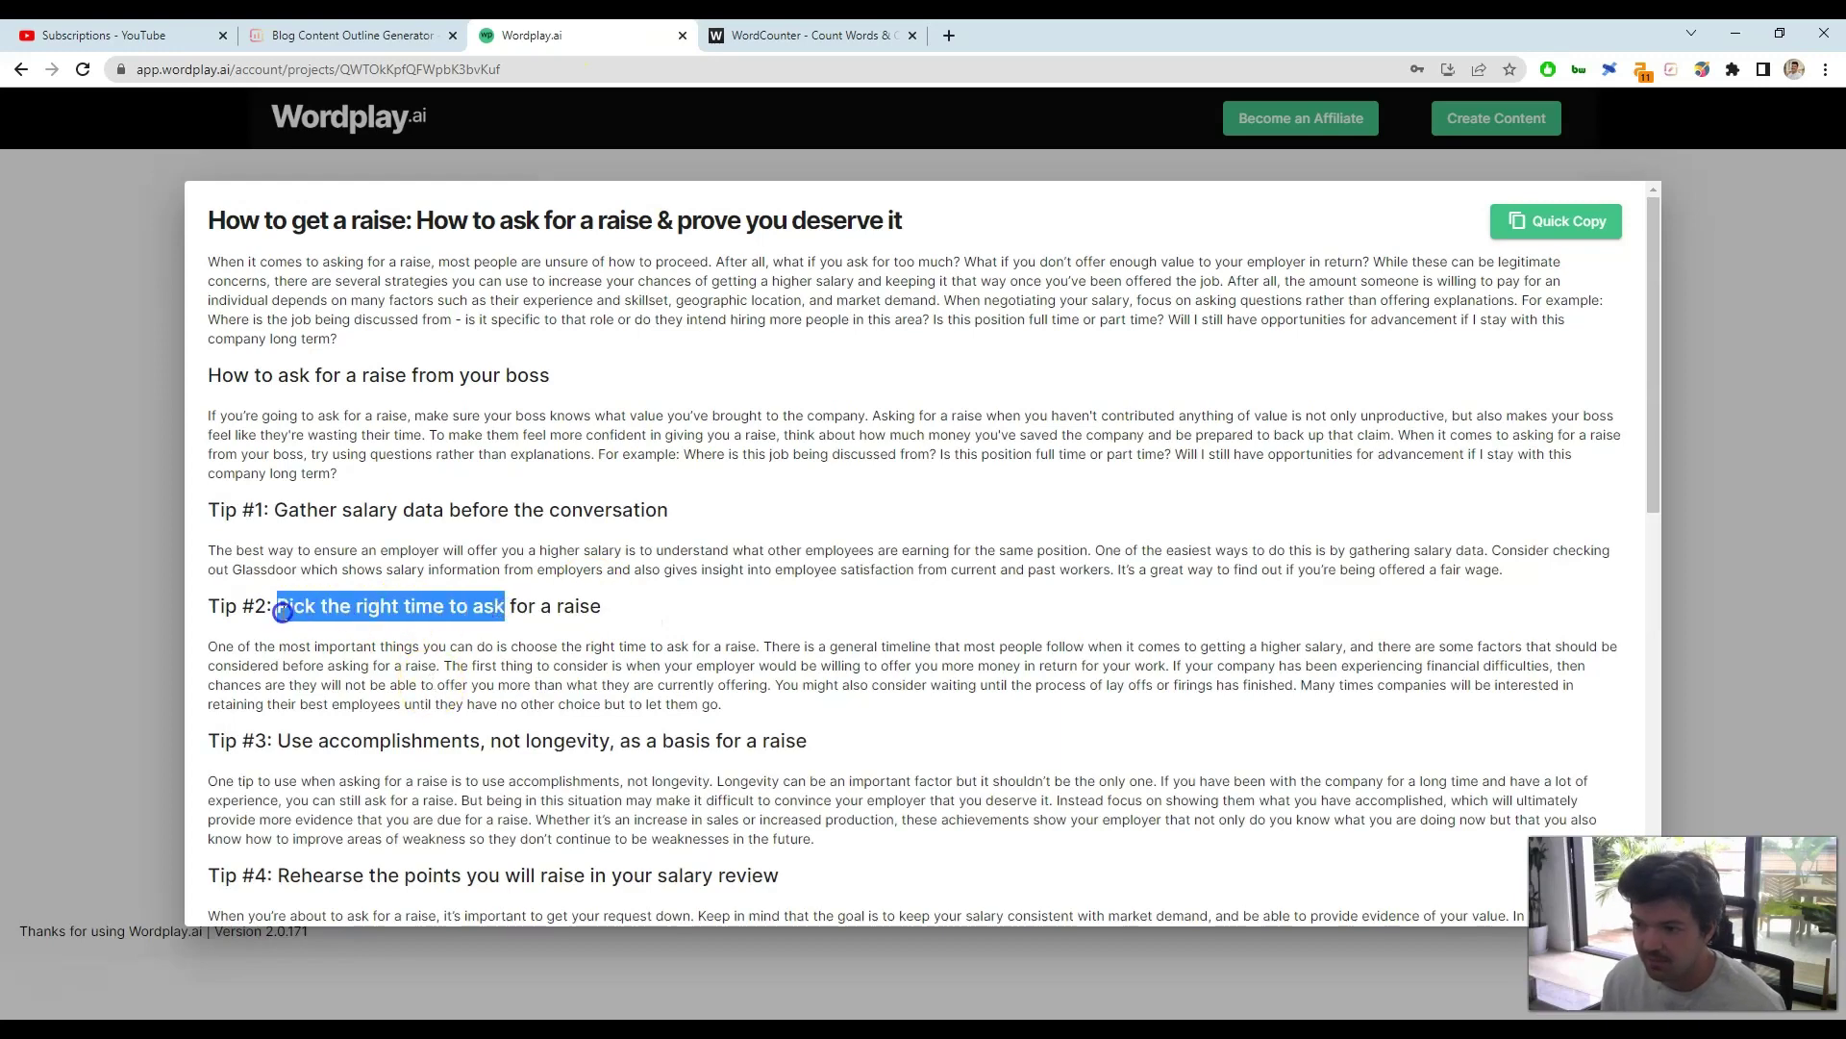
pyautogui.click(278, 612)
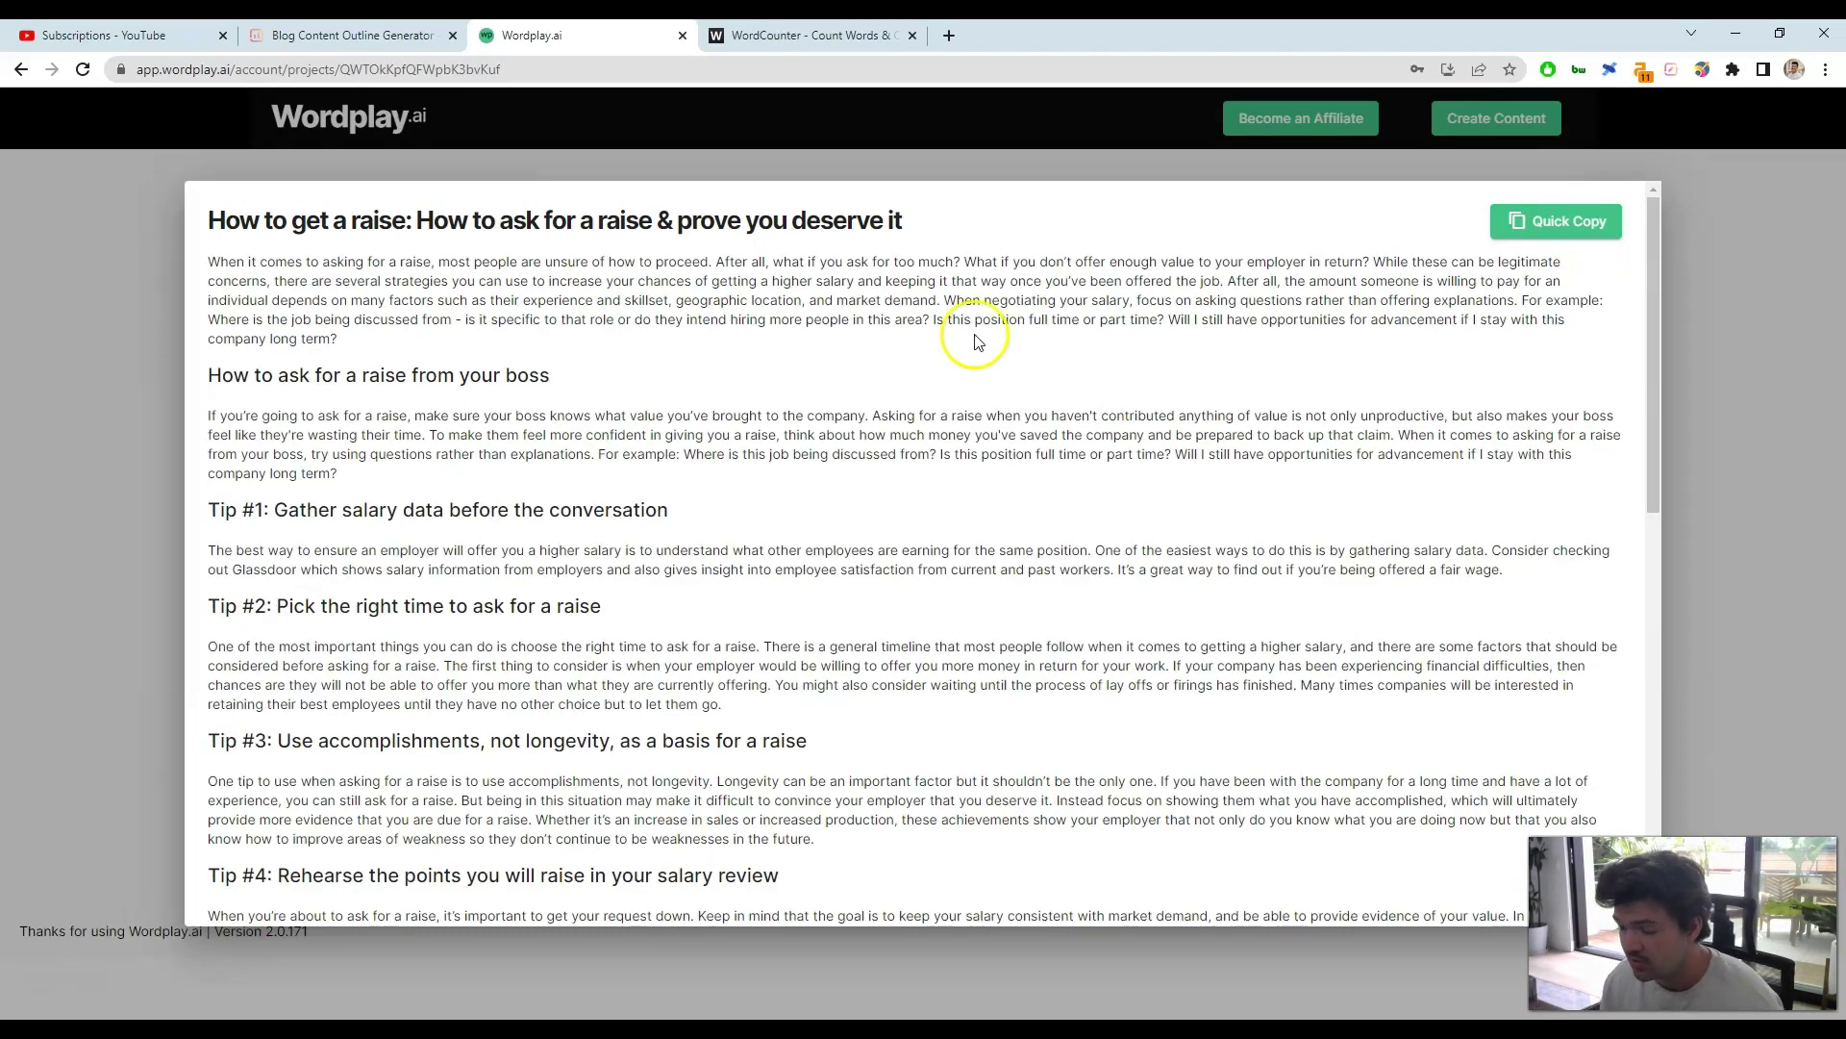
pyautogui.scroll(-9, 1067, 510)
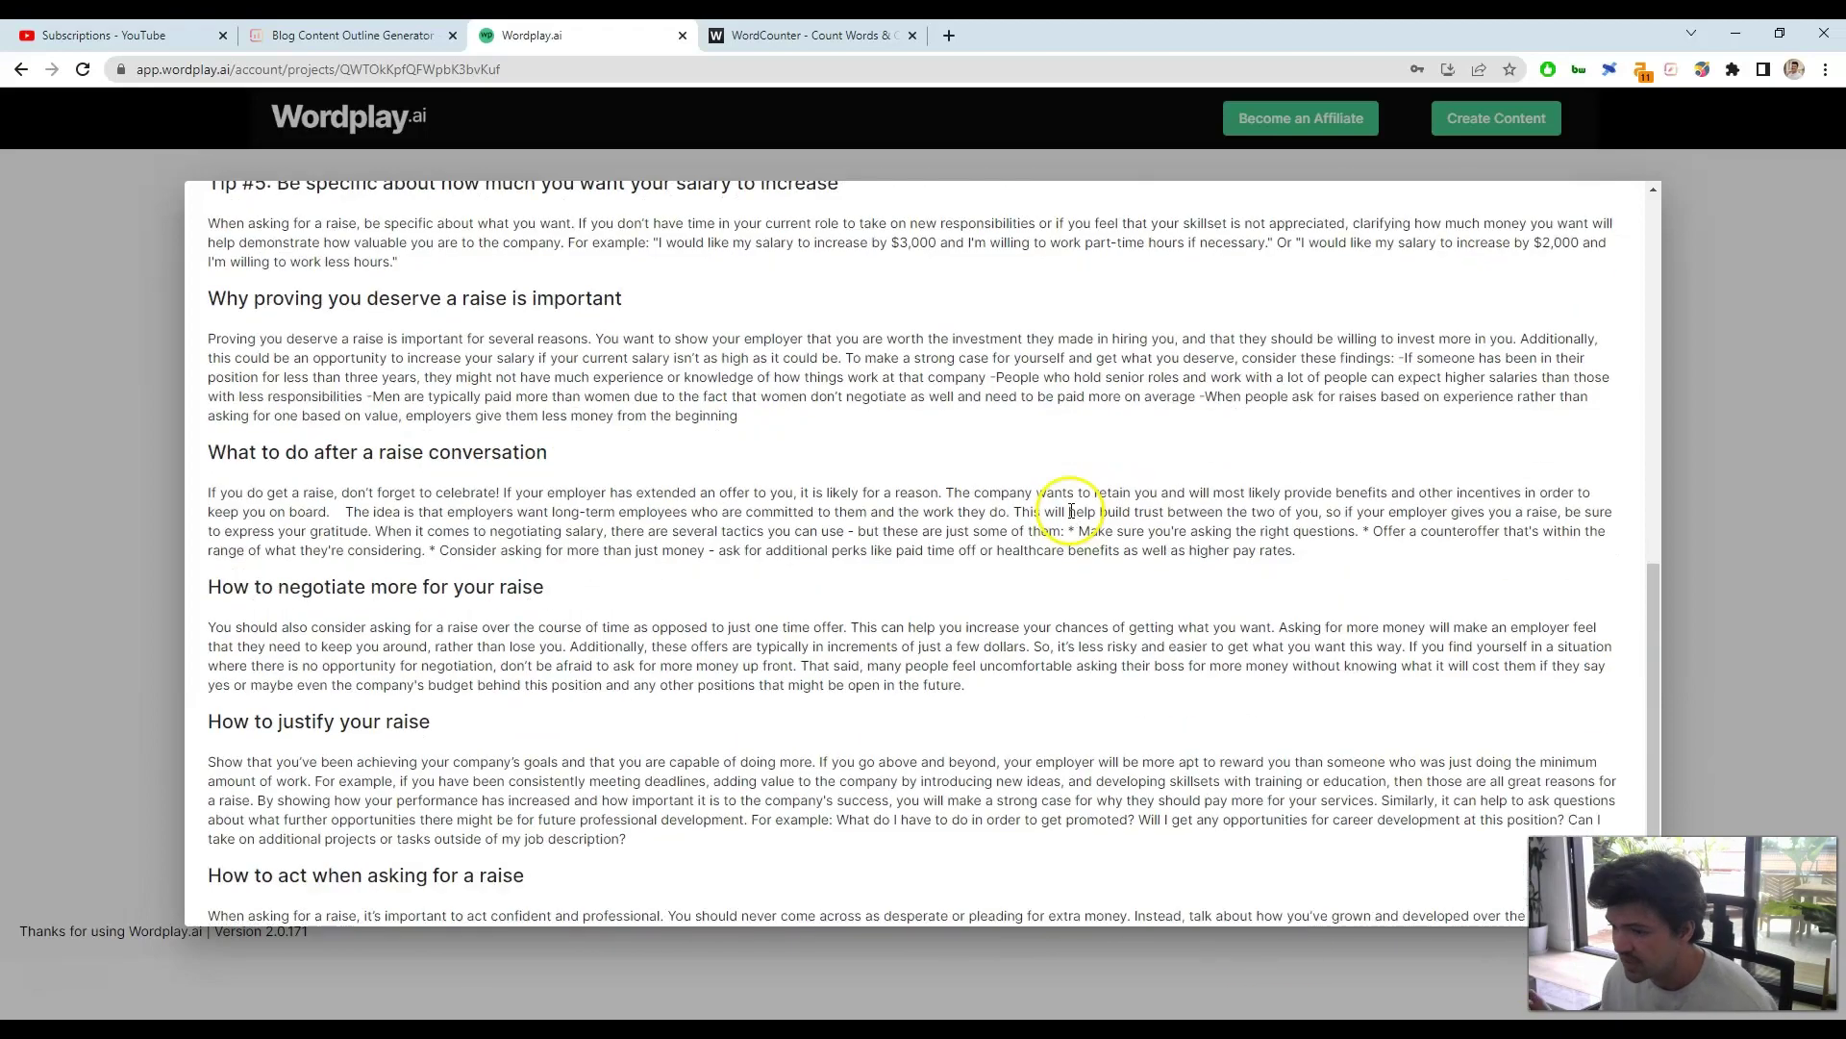